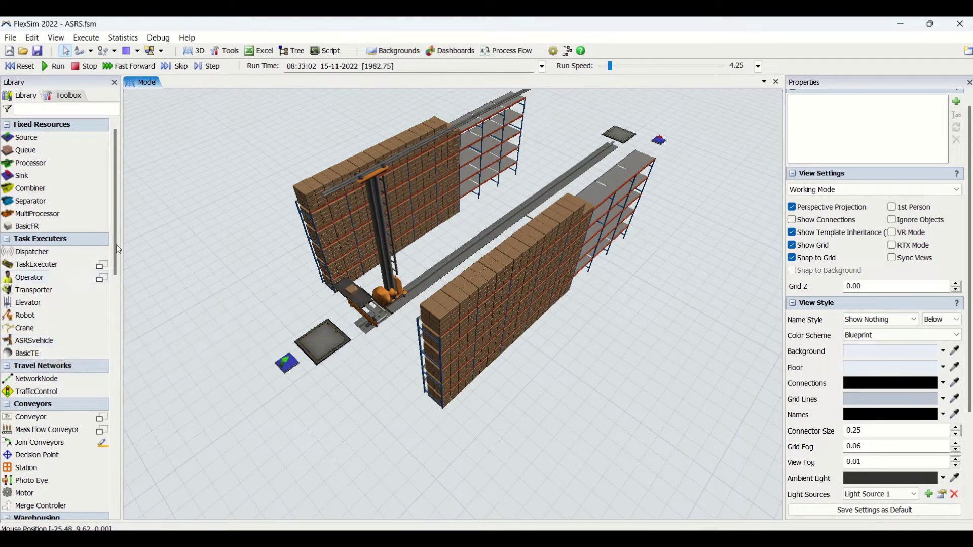
Zoom in and look over the ASRS vehicle's settings, then deselect it
scroll(373, 419, up, 1)
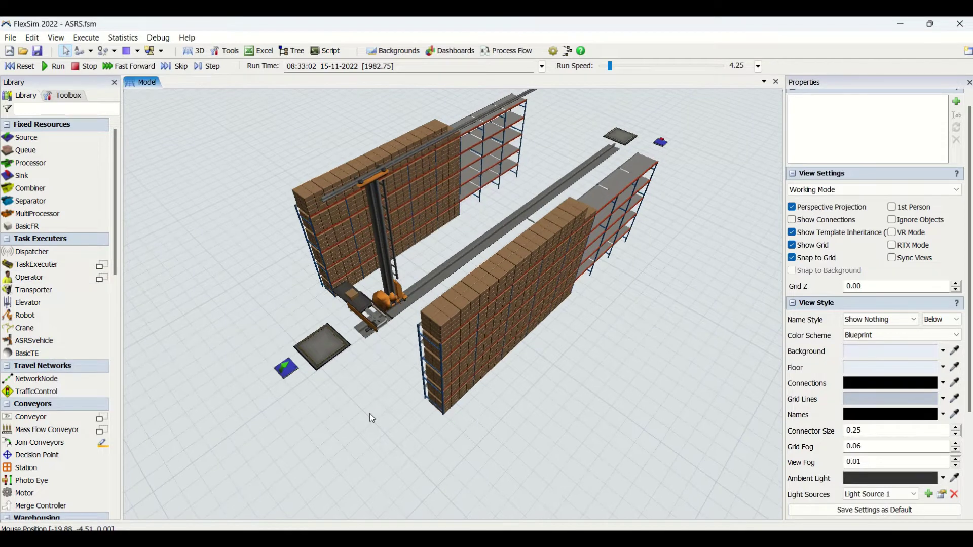
scroll(556, 437, up, 2)
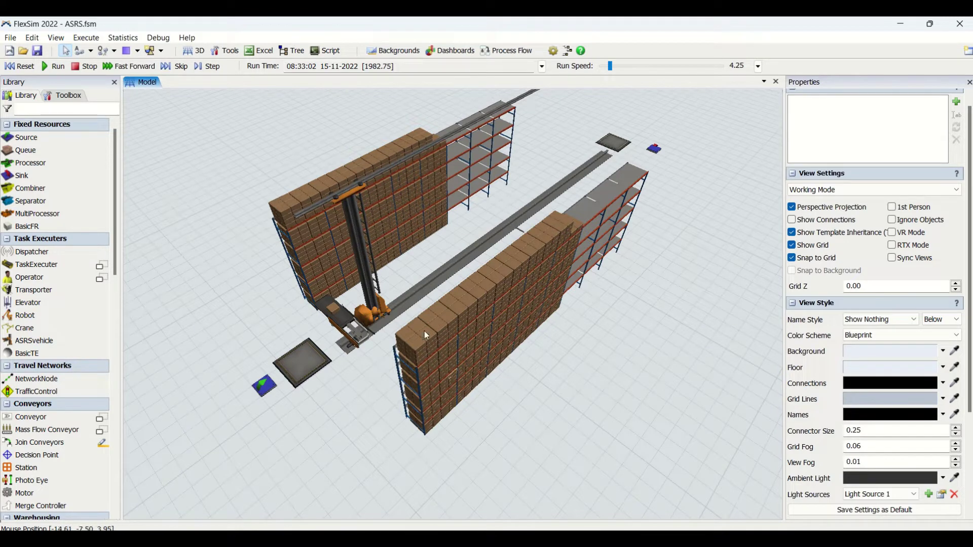
click(406, 302)
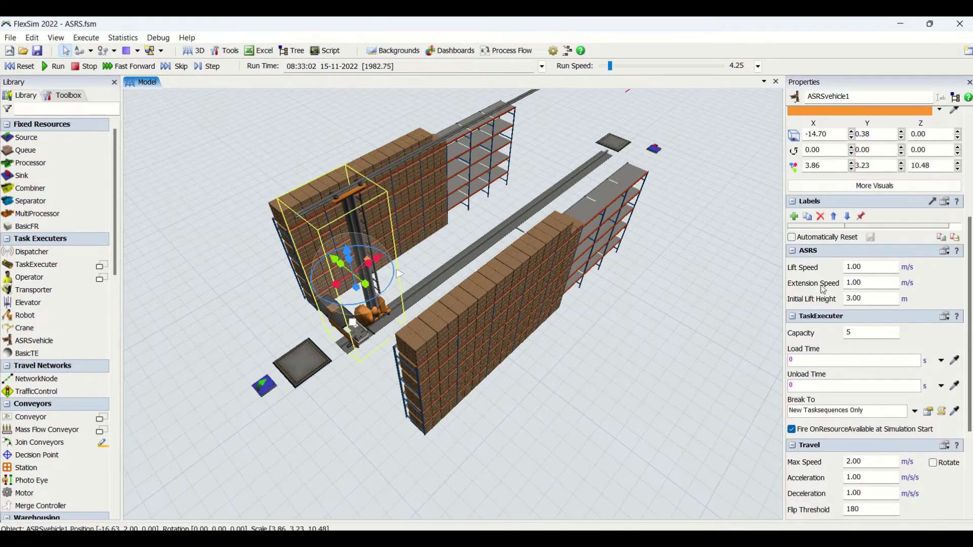
drag(970, 277, 970, 317)
click(595, 366)
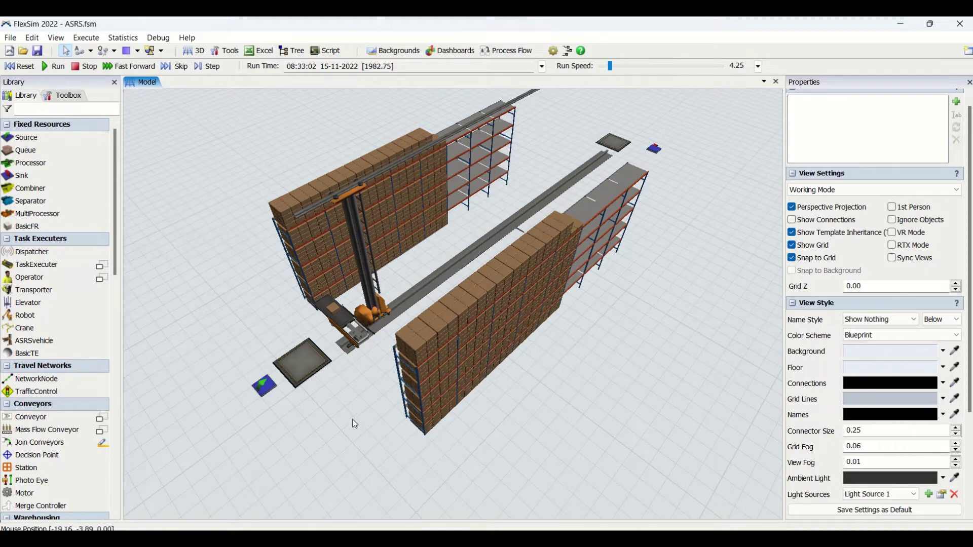
Run the simulation and orbit around the racks, checking the moving vehicle's settings
click(52, 68)
right_drag(348, 435, 351, 430)
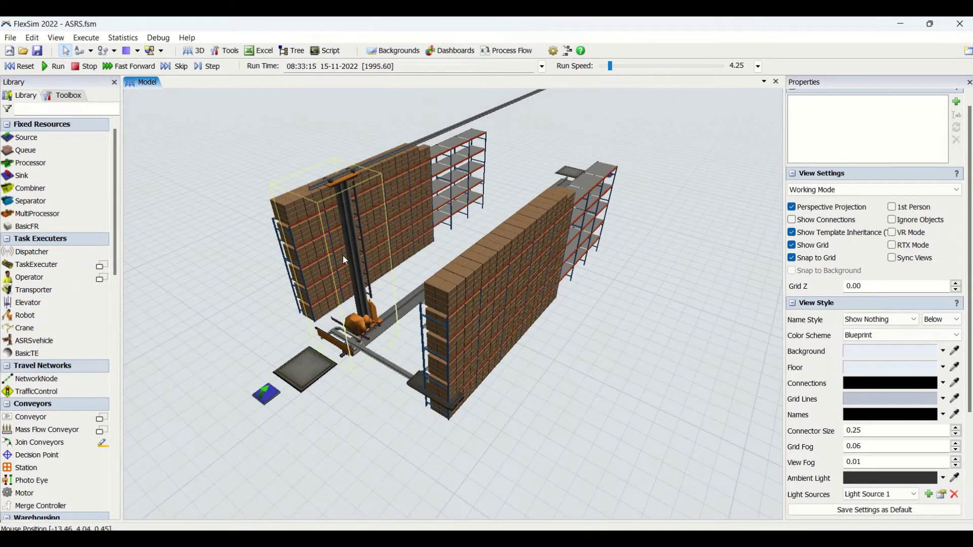
right_drag(370, 419, 382, 414)
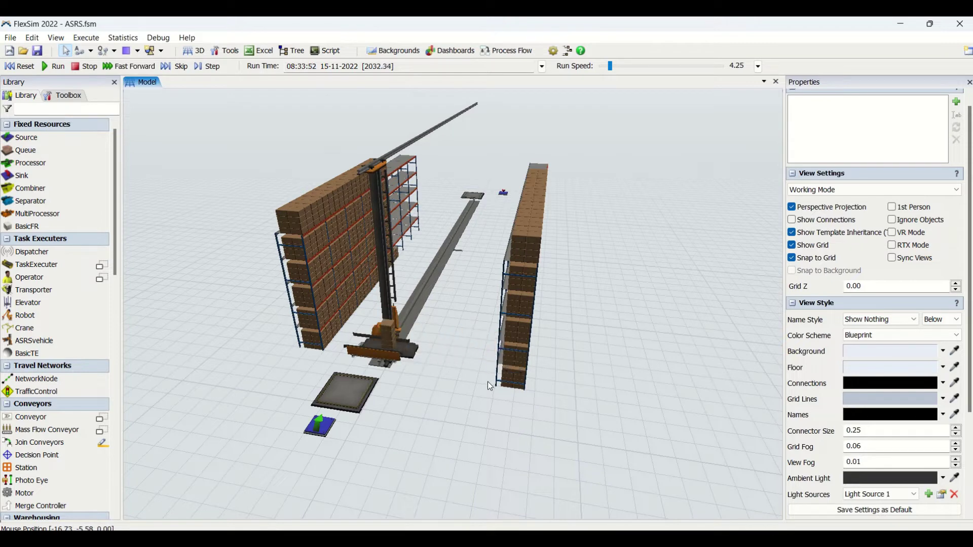
click(386, 343)
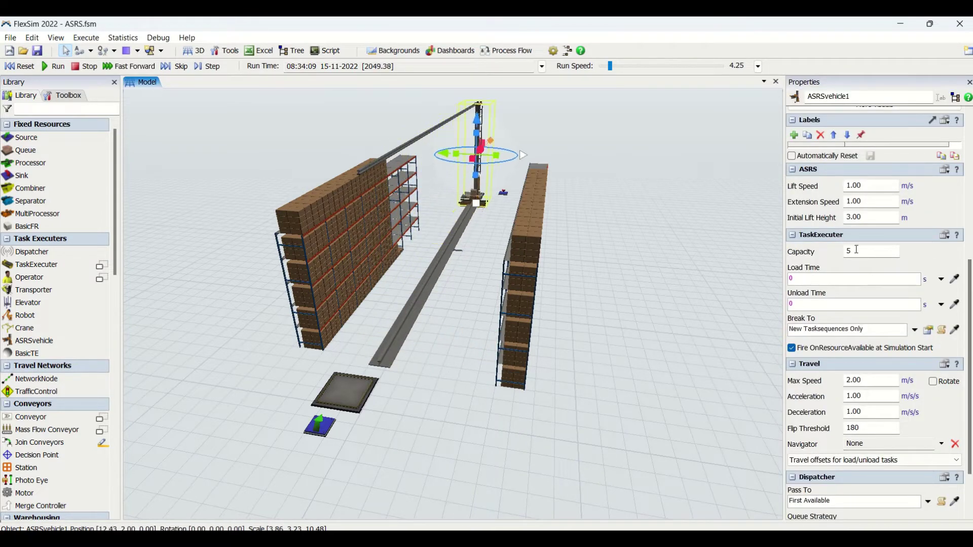
click(688, 394)
right_drag(687, 394, 655, 396)
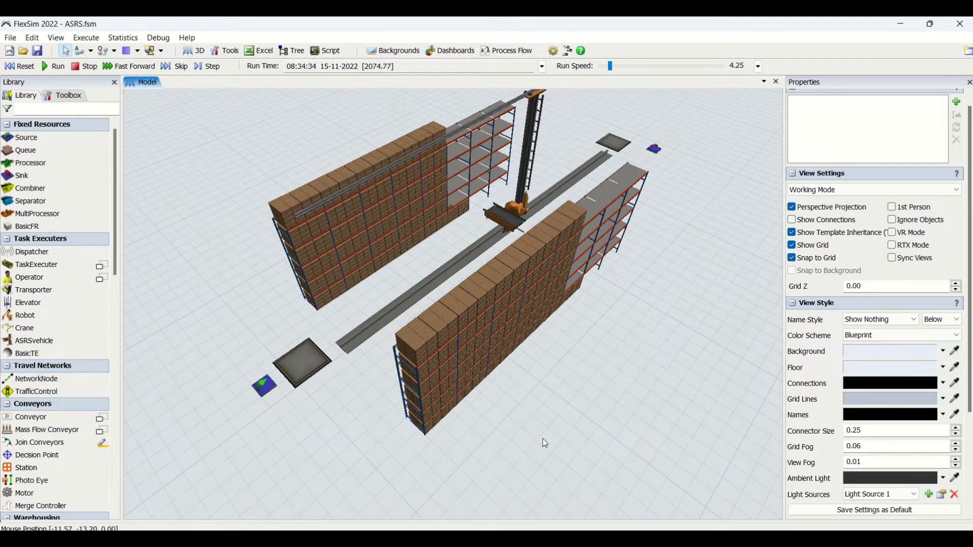
right_drag(406, 468, 414, 460)
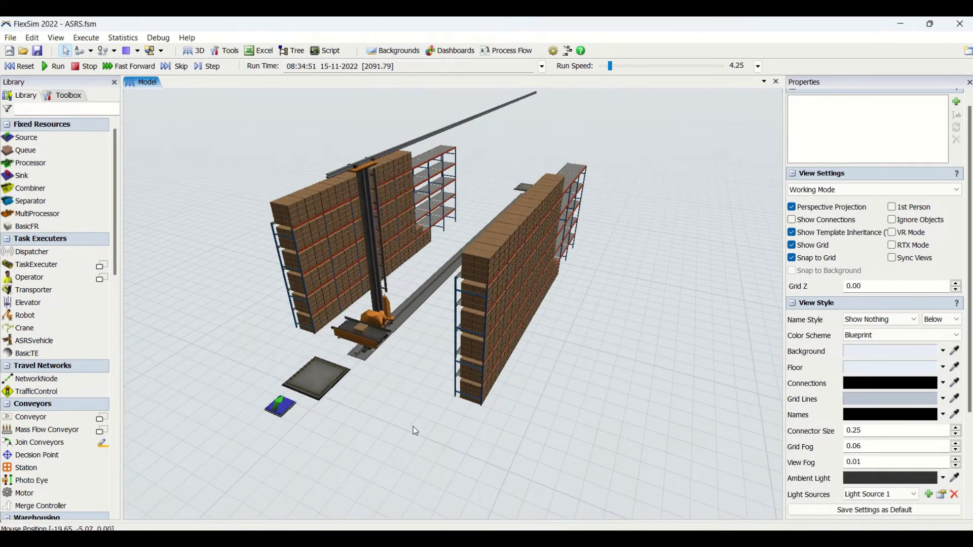
right_drag(412, 427, 412, 431)
Zoom and orbit to watch the vehicle carry boxes between the conveyor and racks
scroll(400, 387, up, 5)
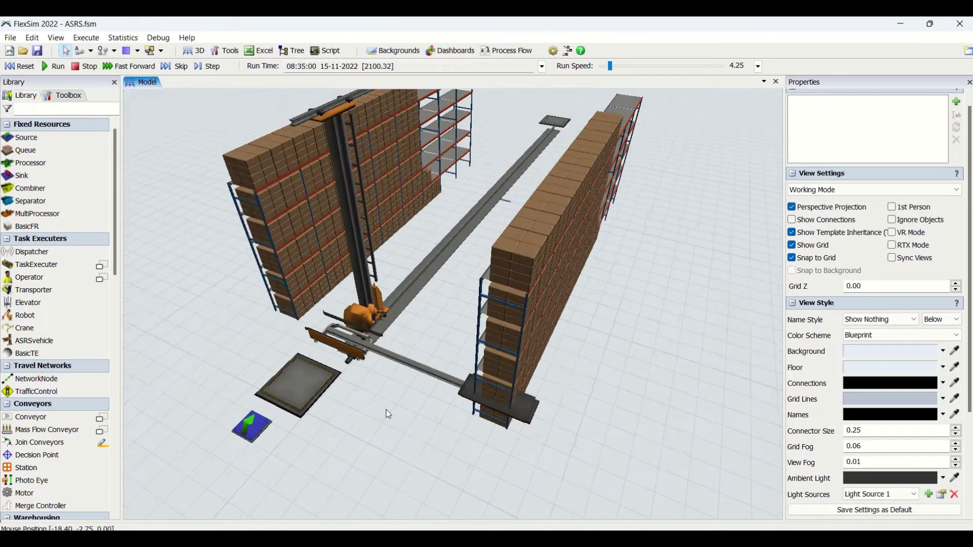
right_drag(400, 422, 459, 343)
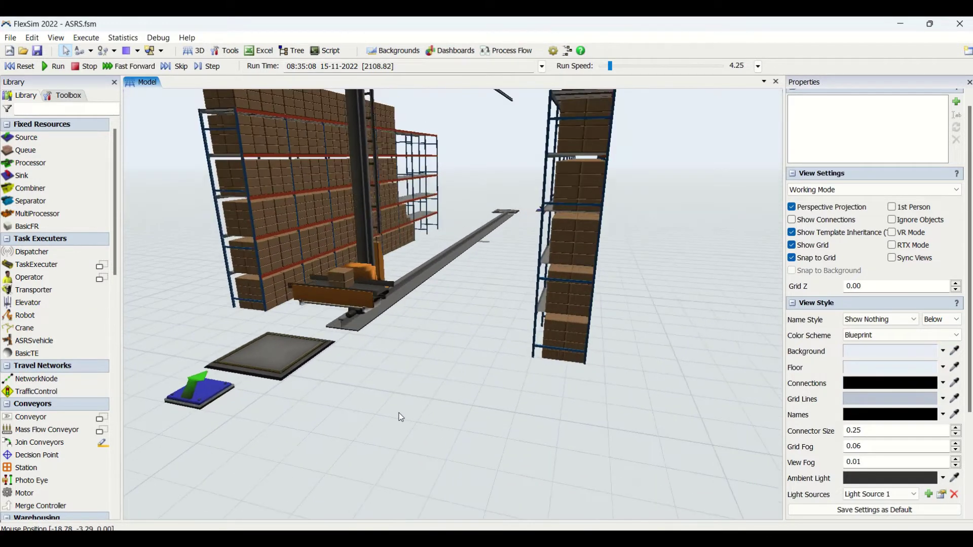
scroll(442, 424, up, 5)
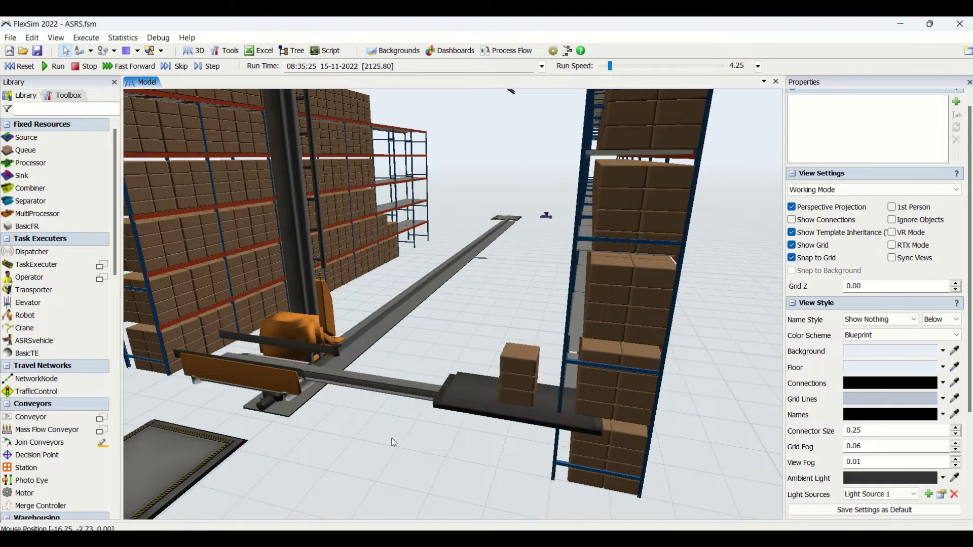
right_drag(394, 443, 519, 483)
scroll(522, 487, up, 8)
drag(526, 351, 557, 229)
scroll(556, 229, up, 4)
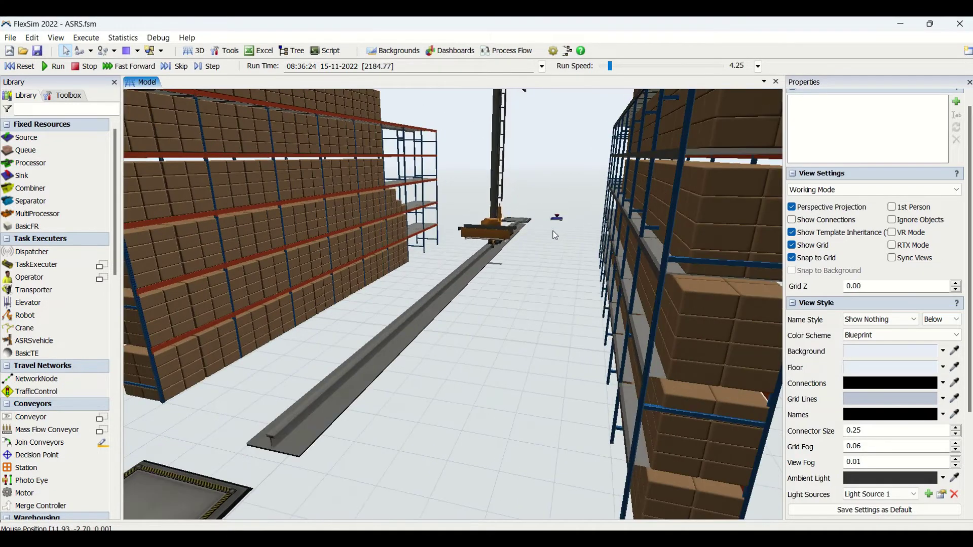
scroll(541, 273, down, 8)
scroll(537, 276, up, 5)
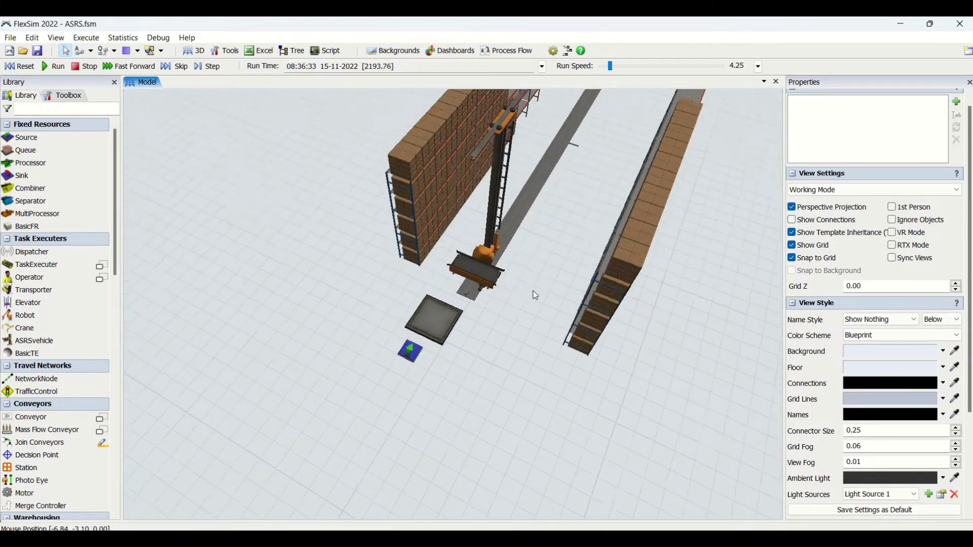
scroll(524, 283, down, 2)
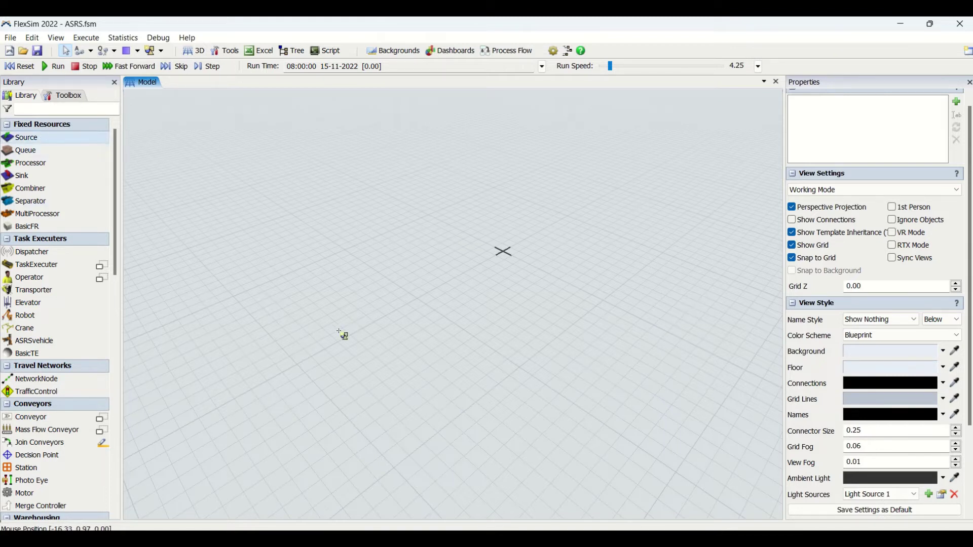
Place a Source on the floor and set its Inter-Arrival Time to 1
drag(343, 334, 352, 329)
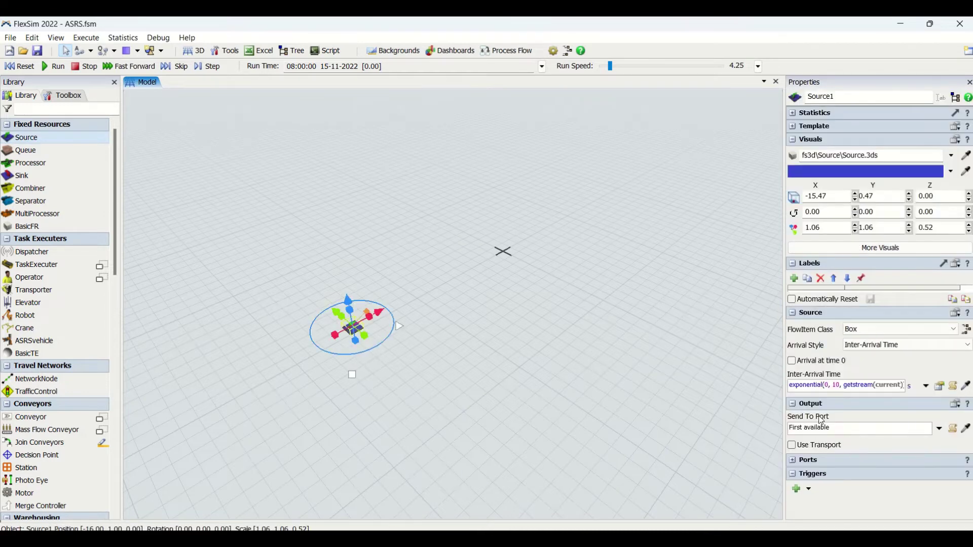
click(810, 384)
key(ctrl+a)
text(1)
click(420, 422)
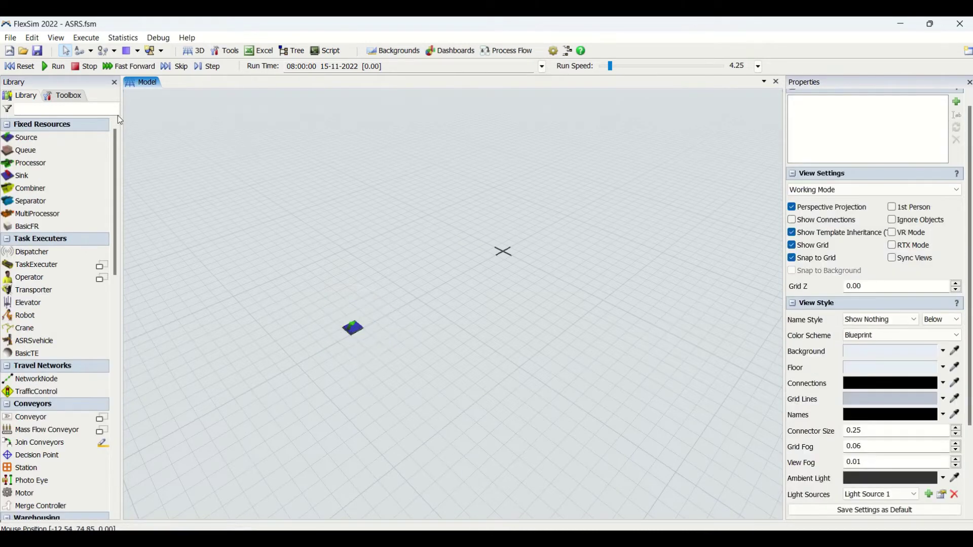
Add a Queue connected from Source1 and set its Max Content to 10
drag(37, 156, 396, 315)
click(396, 314)
click(475, 345)
click(400, 305)
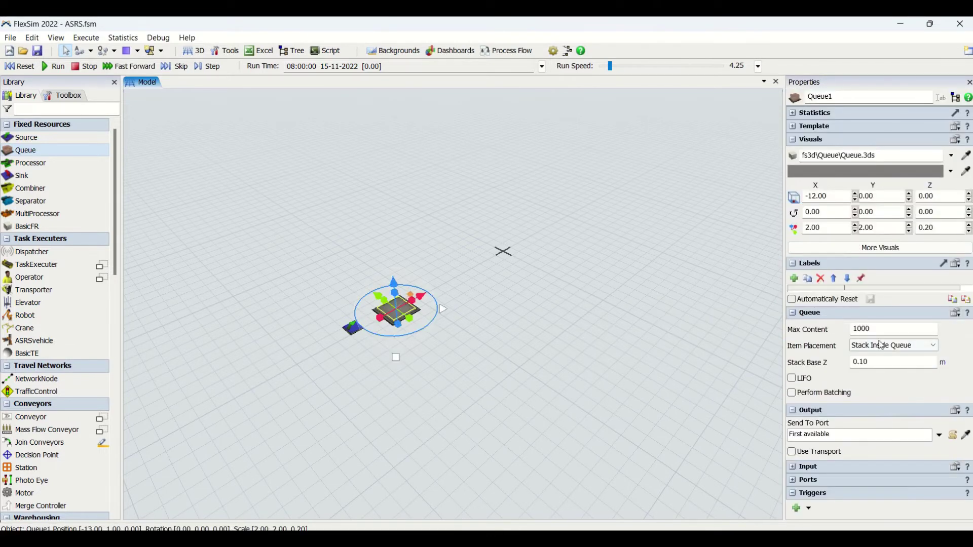
drag(881, 330, 814, 335)
click(474, 358)
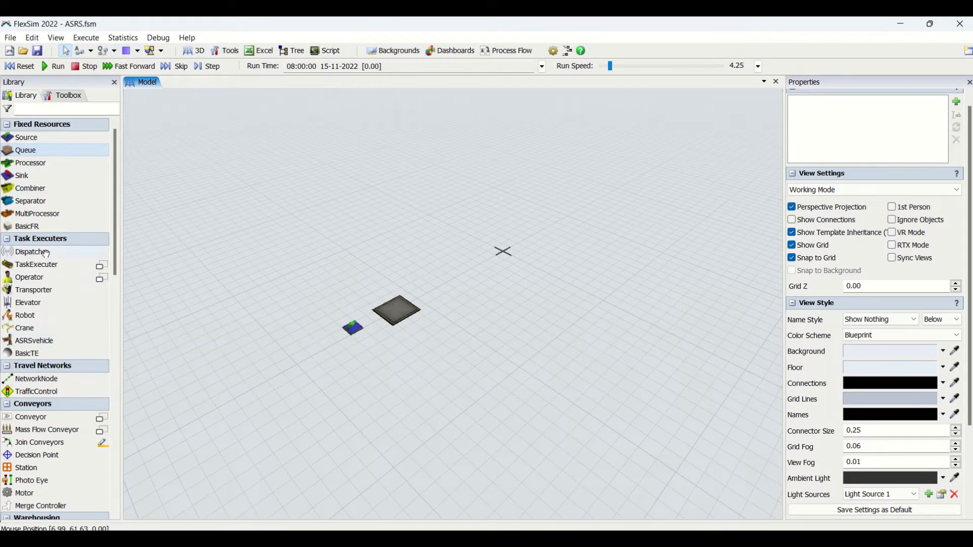
scroll(66, 468, down, 2)
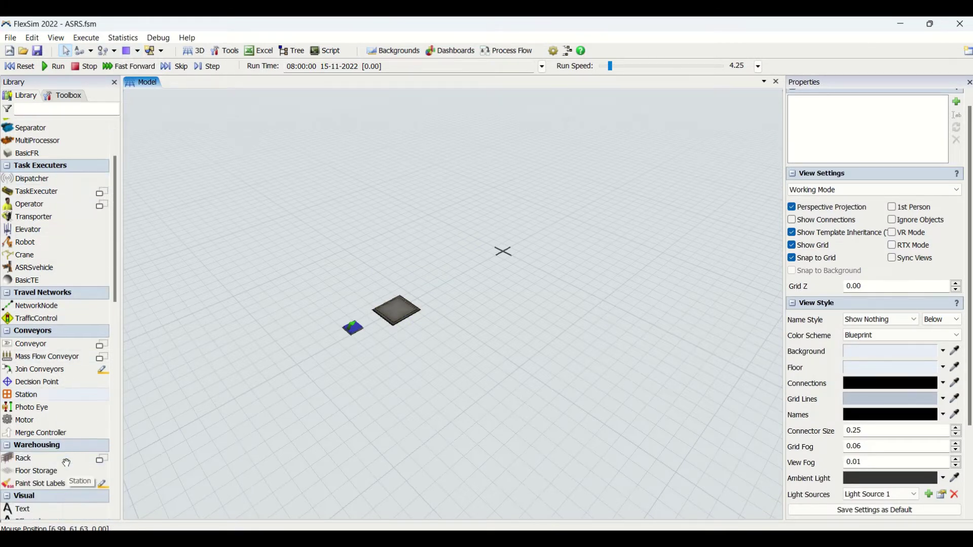
Place two racks with an ASRS vehicle in the aisle between them
click(24, 459)
click(407, 242)
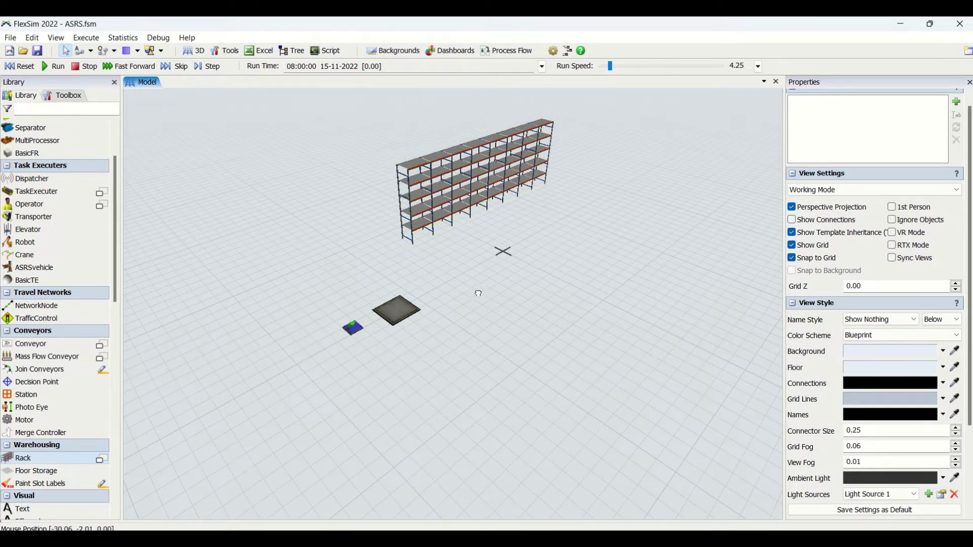
click(498, 284)
click(74, 269)
click(455, 237)
scroll(510, 387, up, 3)
Move Queue1 and Source1 to the track's end and connect Queue1 to Rack2
drag(454, 395, 445, 360)
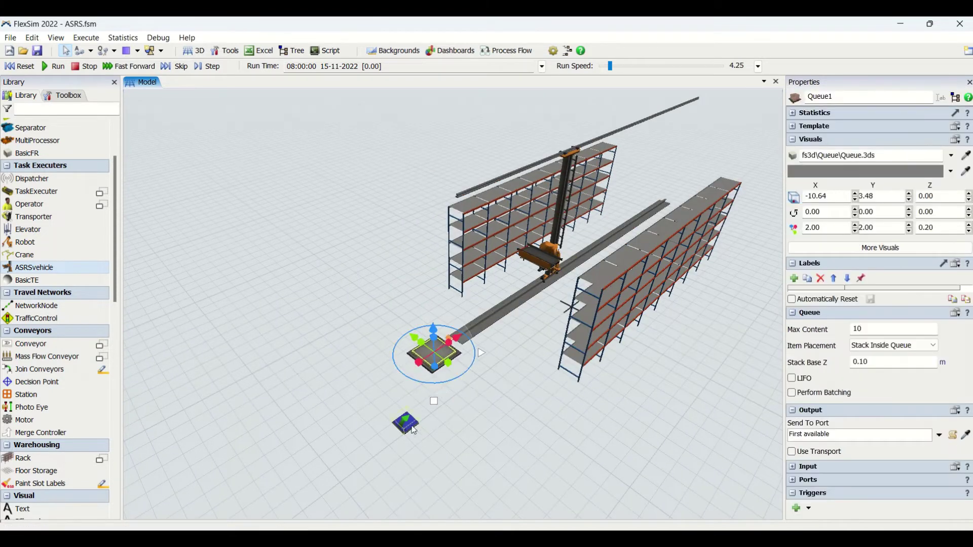
drag(406, 424, 614, 388)
click(602, 479)
scroll(602, 479, up, 1)
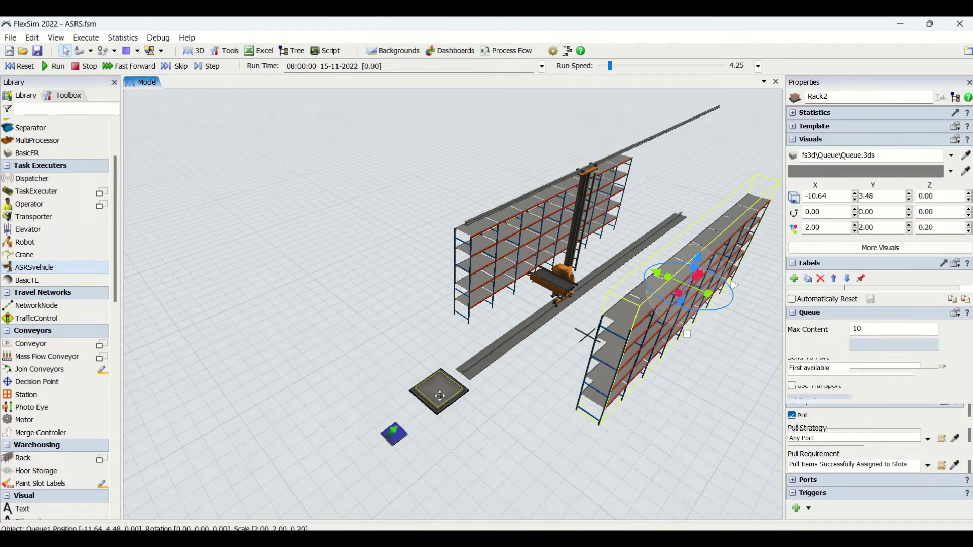
click(441, 395)
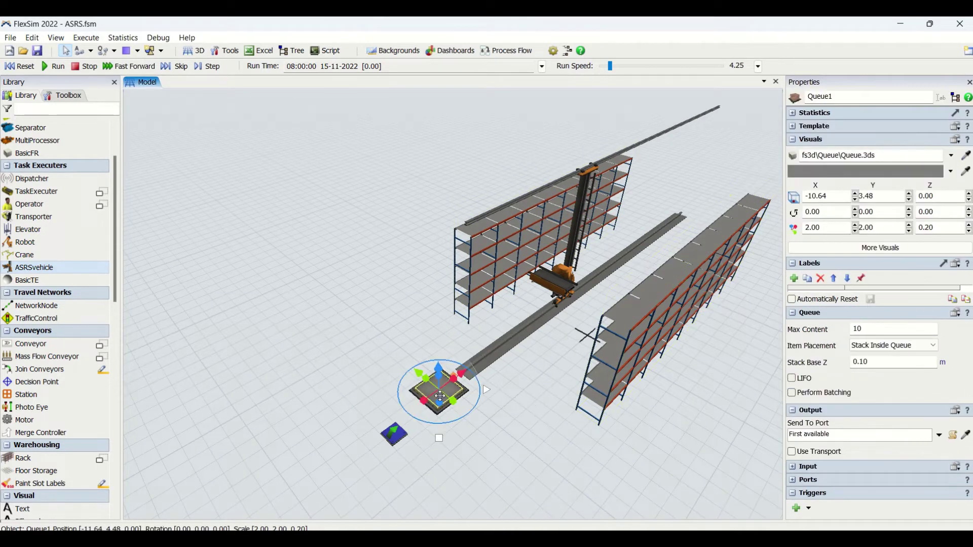
Set Queue1's Send To Port rule to Round Robin if Available
click(939, 434)
mouse_move(857, 326)
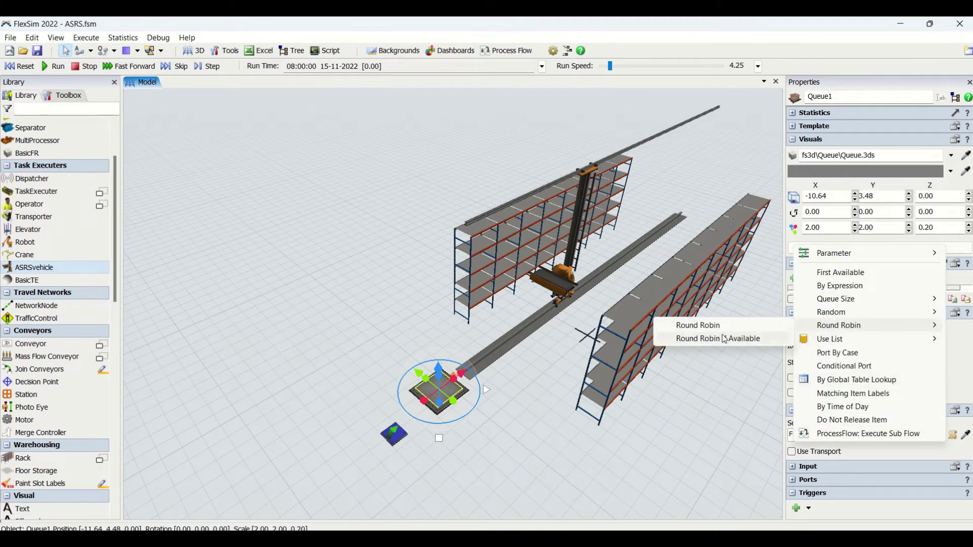
click(729, 337)
click(633, 429)
right_drag(645, 422, 671, 396)
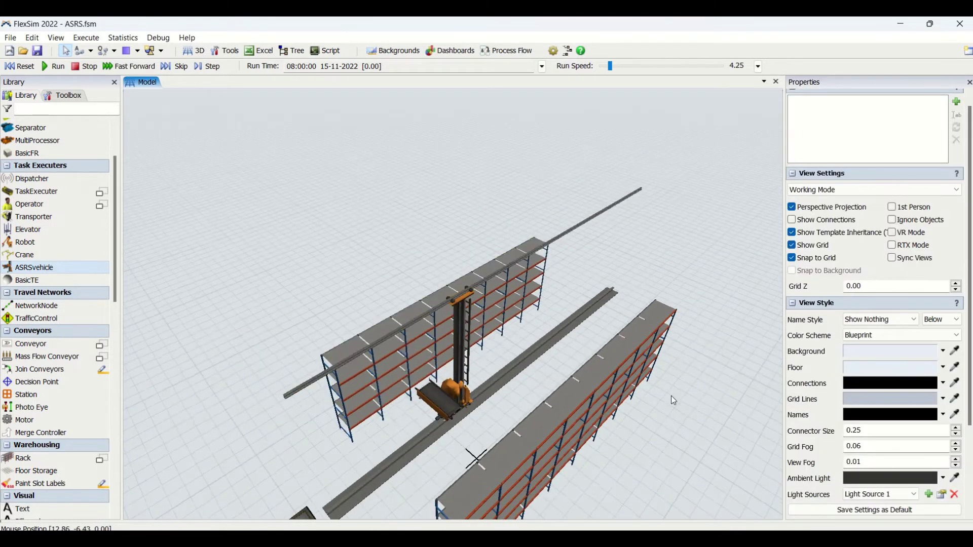
scroll(670, 381, up, 3)
scroll(670, 382, down, 2)
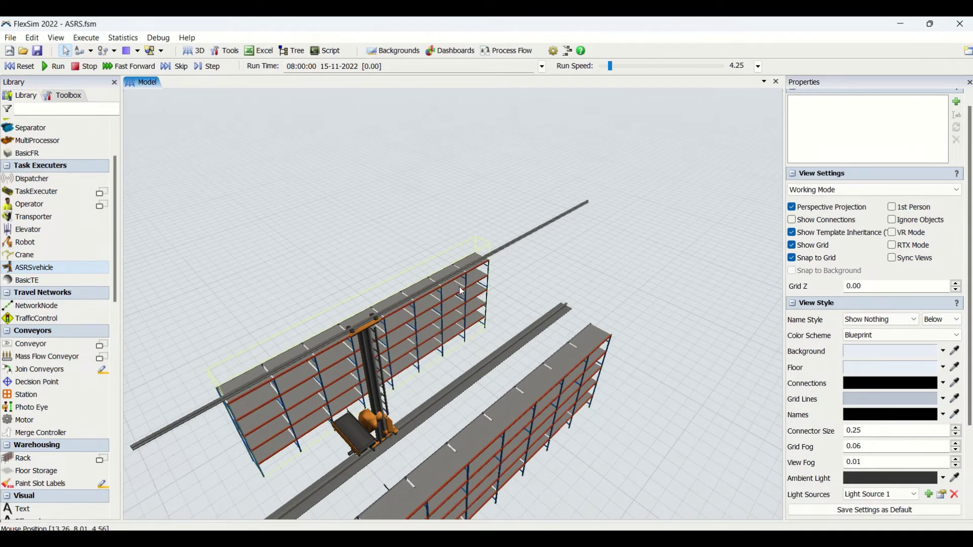
Add Queue2 past the racks and connect it to a newly created object
click(462, 292)
double_click(622, 301)
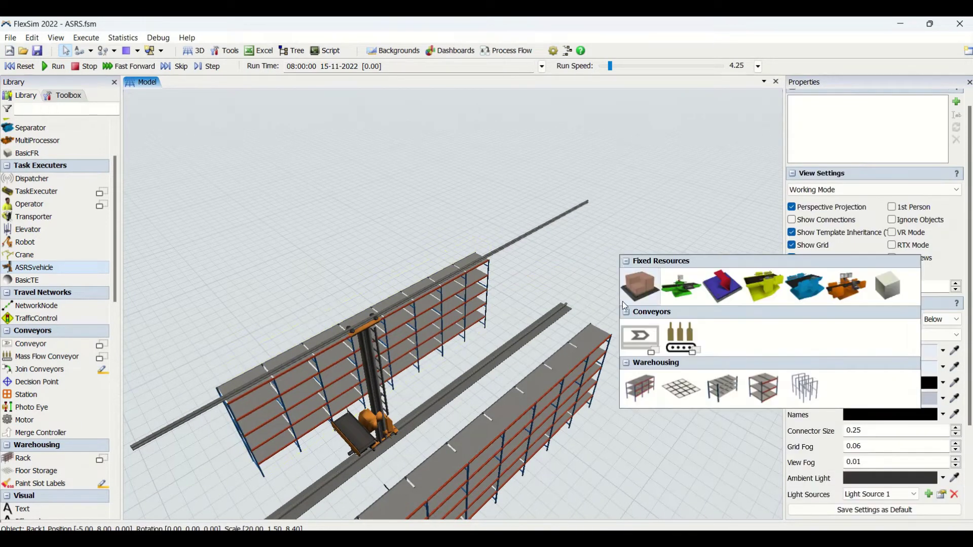
click(646, 289)
click(636, 257)
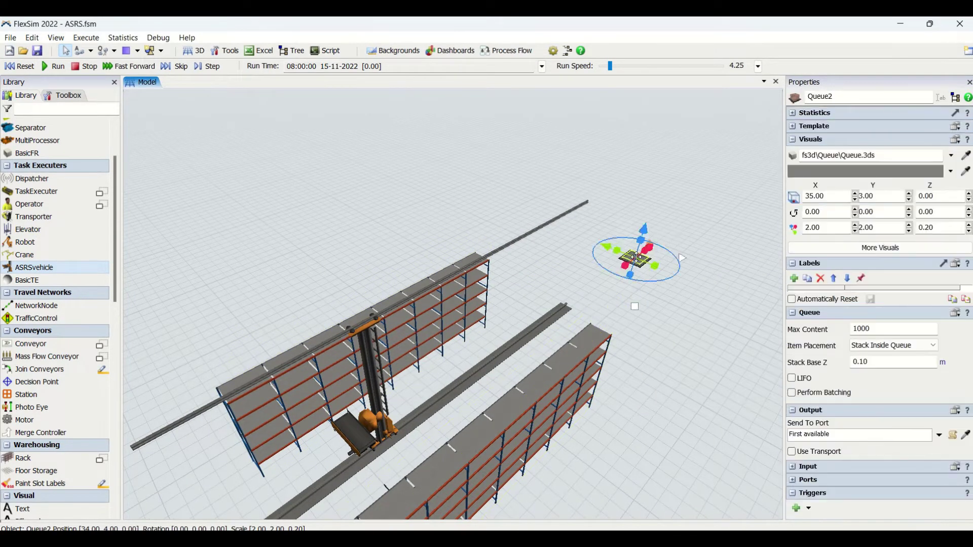
key(a)
drag(690, 283, 699, 282)
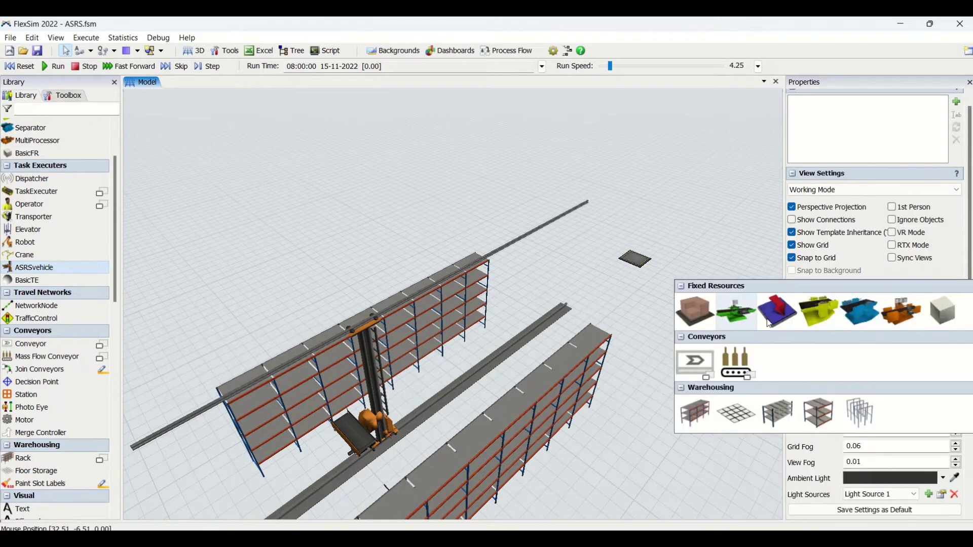
click(781, 321)
scroll(667, 373, down, 5)
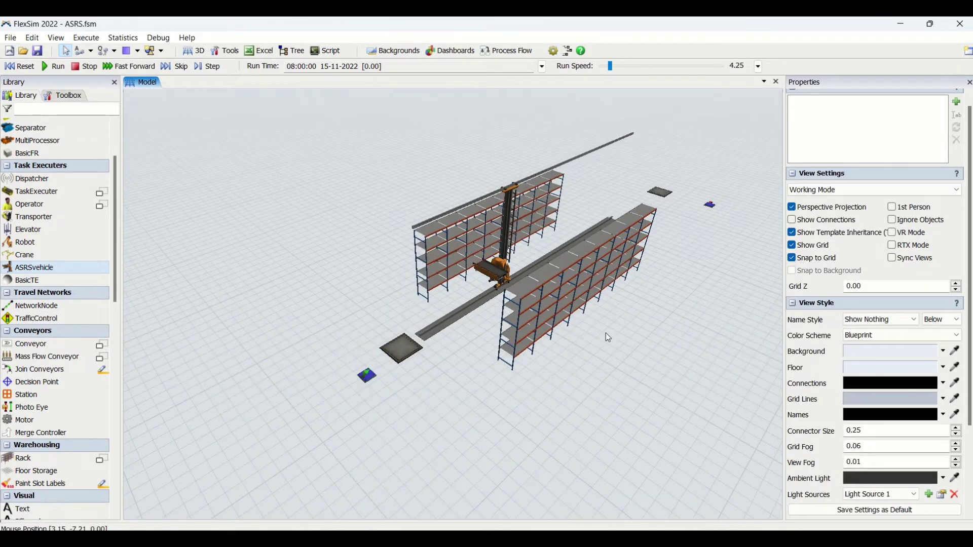
Turn on Use Transport for both Rack1 and Rack2
click(496, 298)
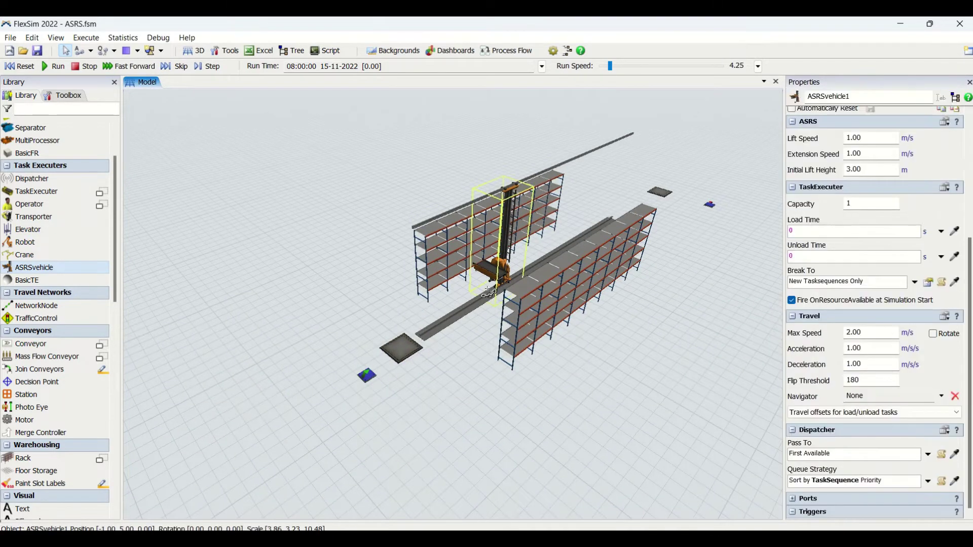
click(487, 292)
click(504, 303)
click(510, 306)
click(427, 265)
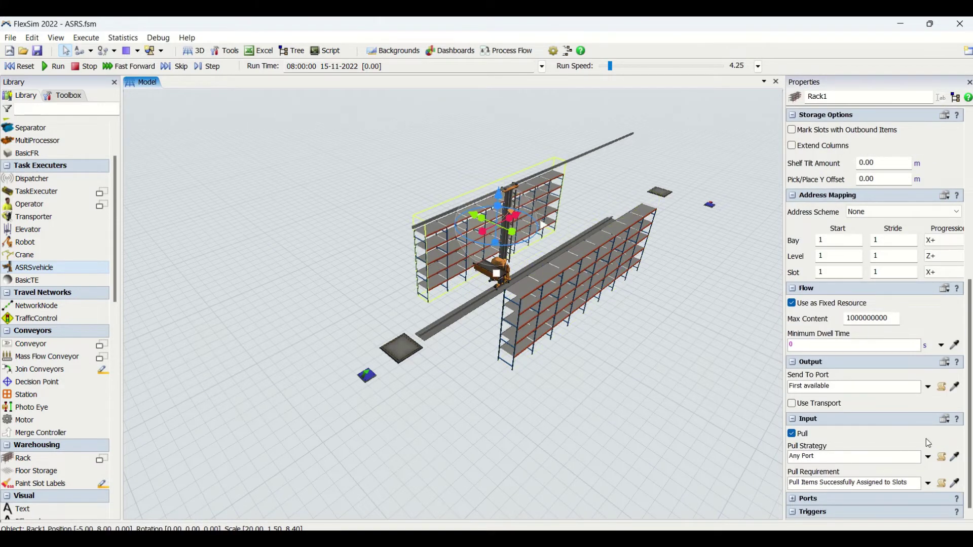
click(804, 406)
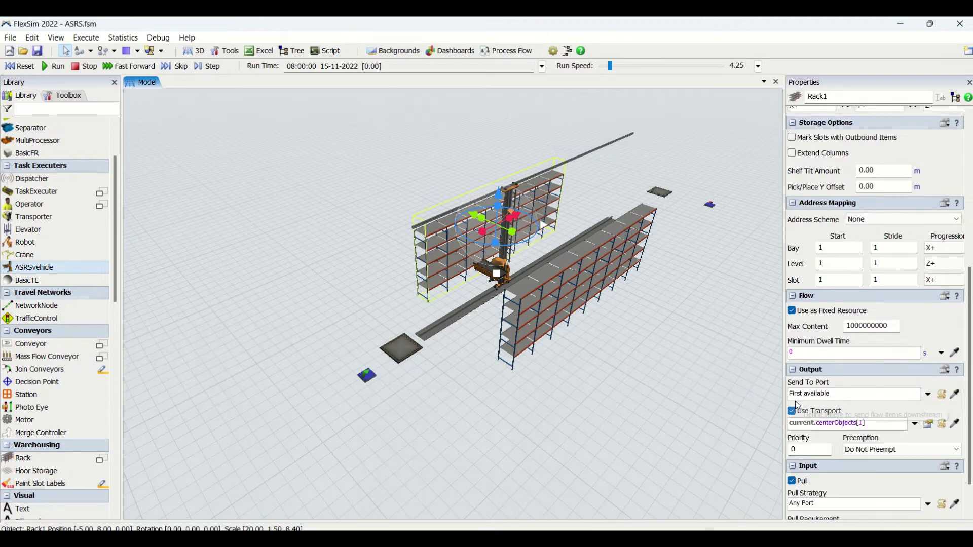
click(540, 308)
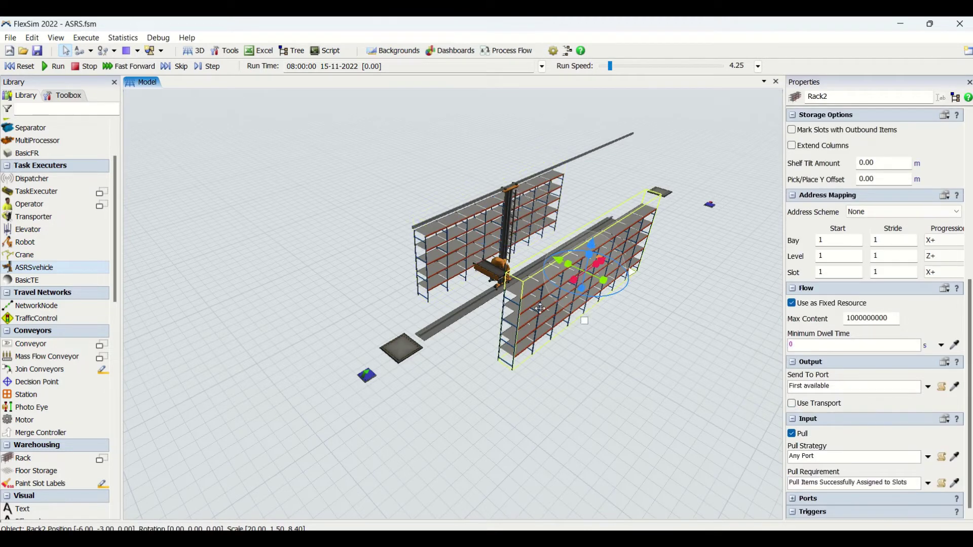
click(792, 404)
click(561, 415)
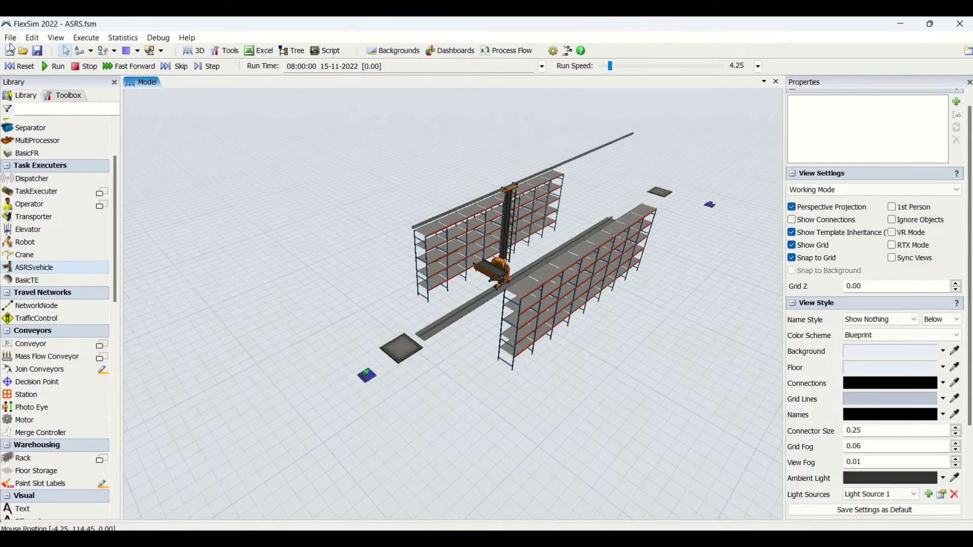
Run the model, briefly speeding up to 28.59 before settling at run speed 4.25
click(56, 69)
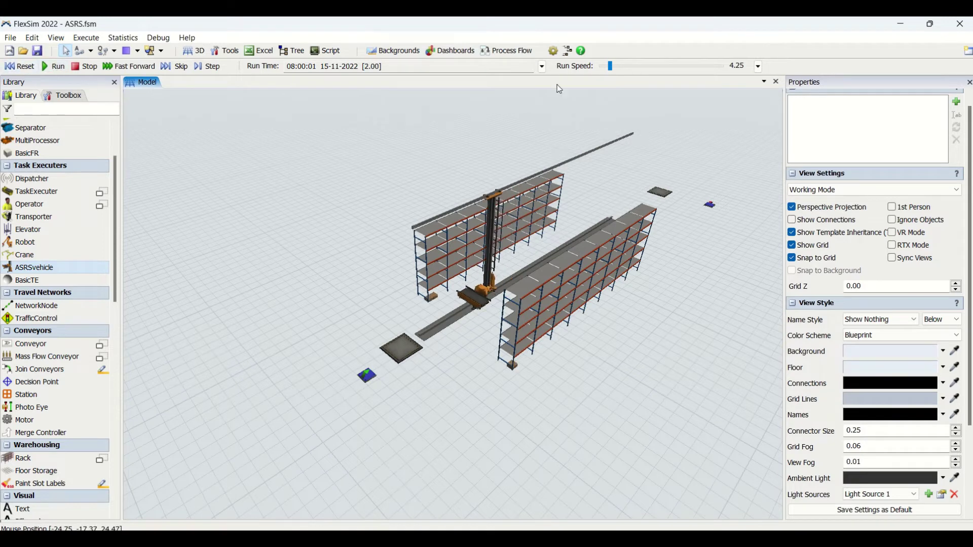
drag(612, 66, 616, 67)
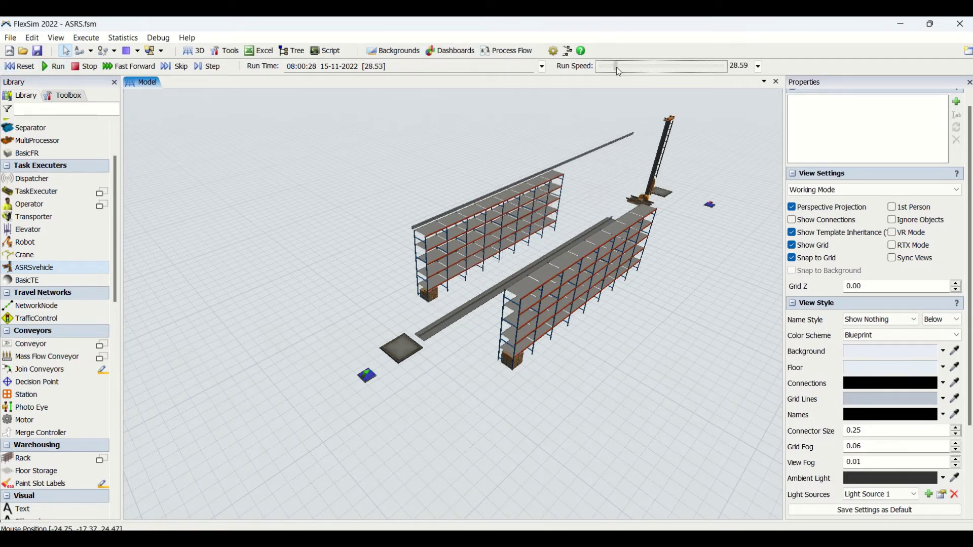
scroll(481, 394, up, 3)
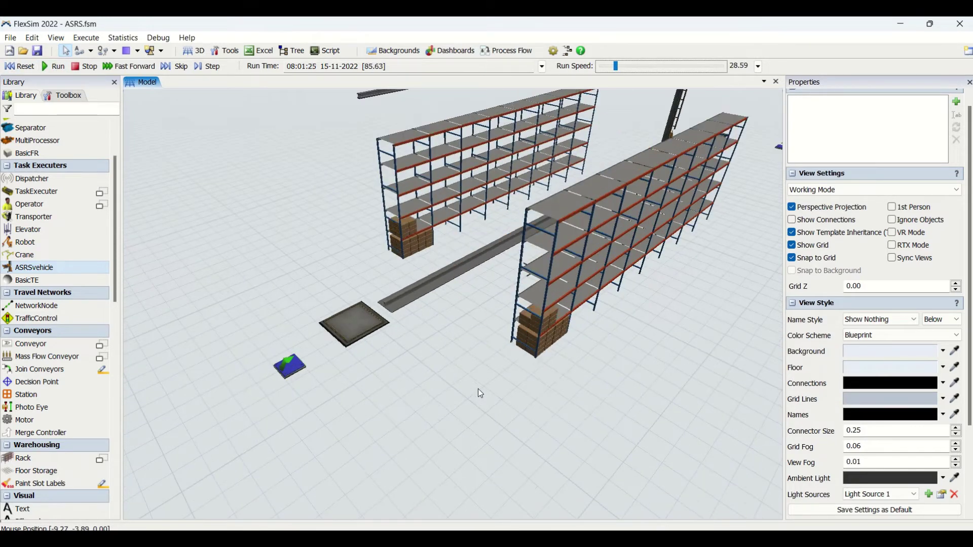
right_drag(479, 389, 553, 407)
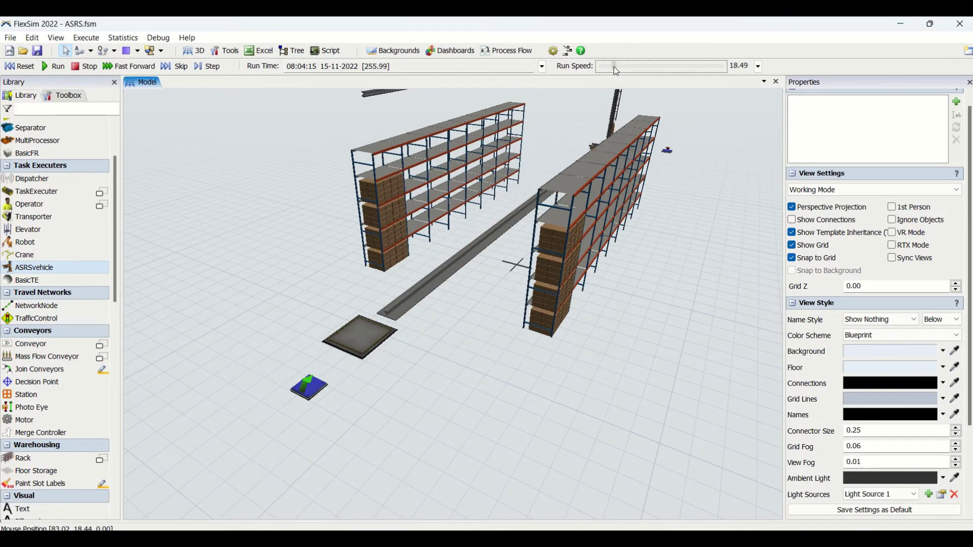
drag(613, 66, 610, 66)
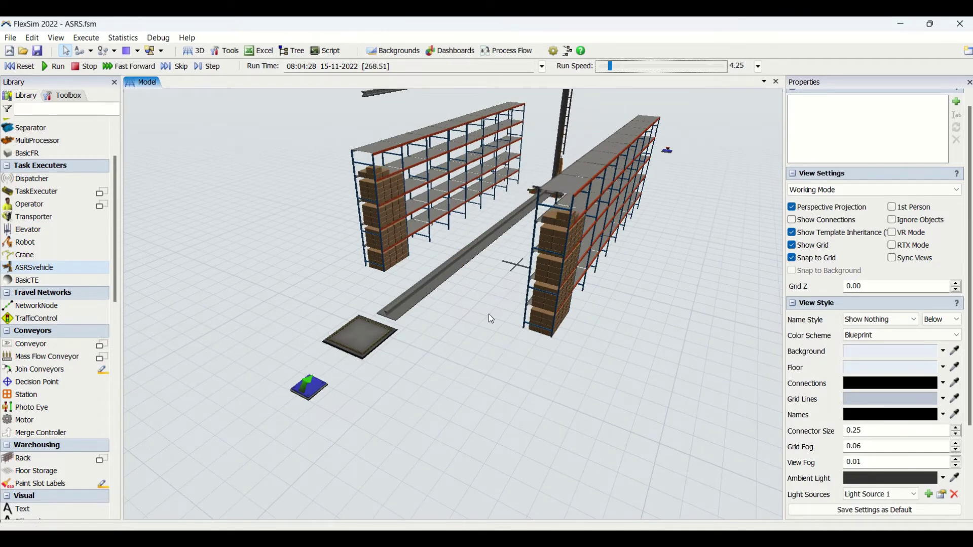
scroll(482, 349, up, 4)
right_drag(488, 361, 479, 353)
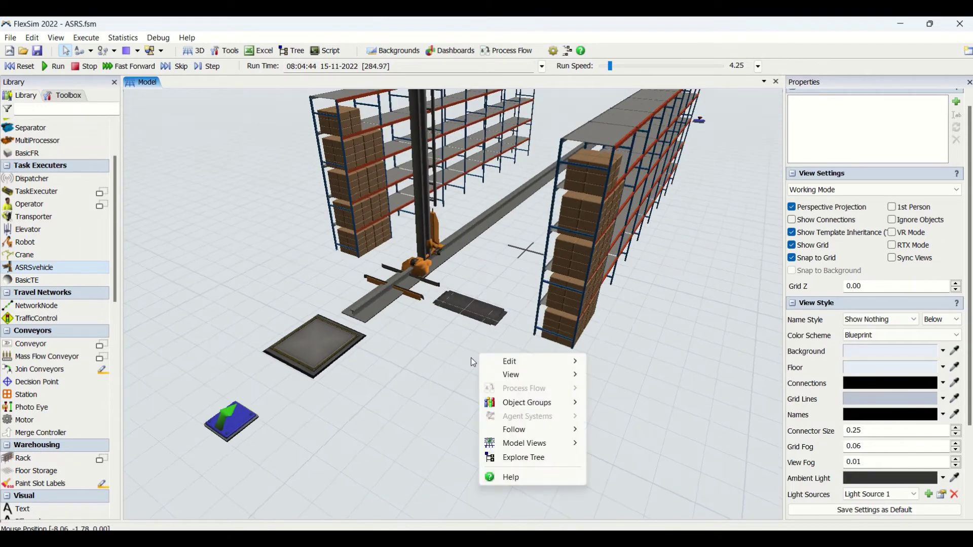
key(Escape)
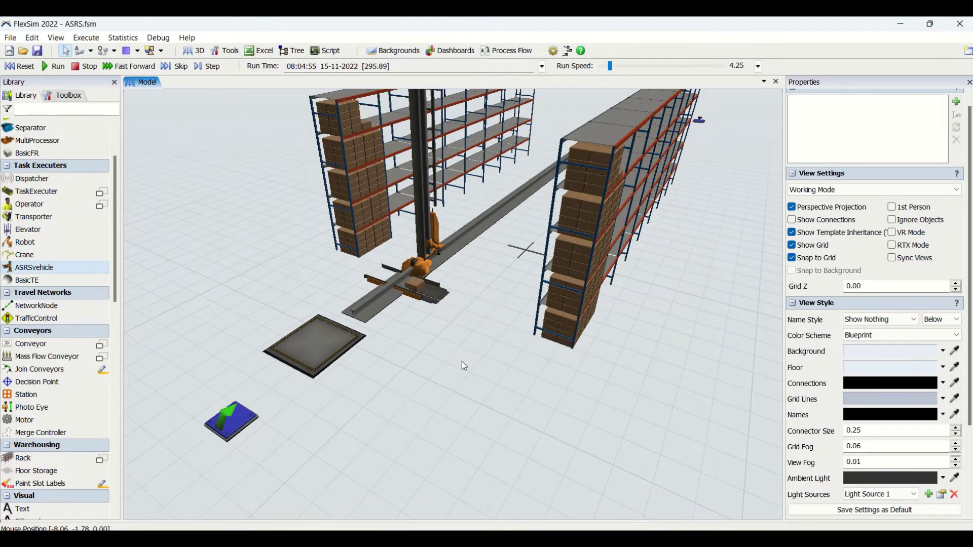
scroll(464, 366, down, 2)
scroll(464, 366, down, 1)
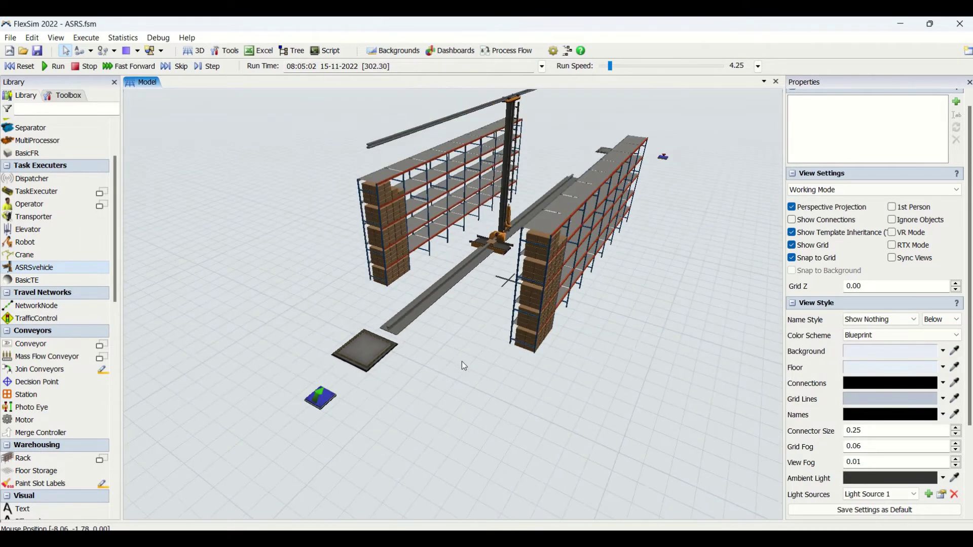
Make ASRSvehicle1 yellow
click(448, 275)
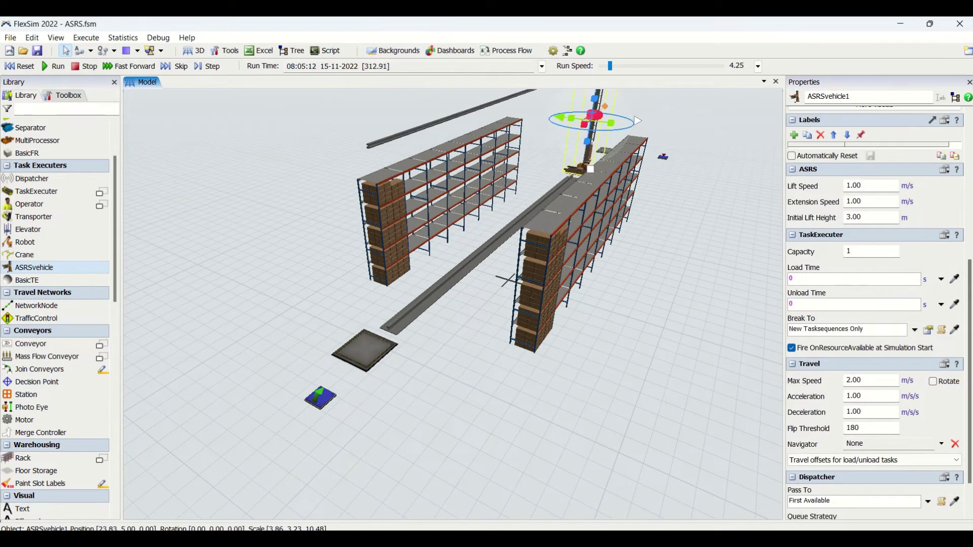
scroll(875, 304, up, 3)
scroll(796, 183, up, 3)
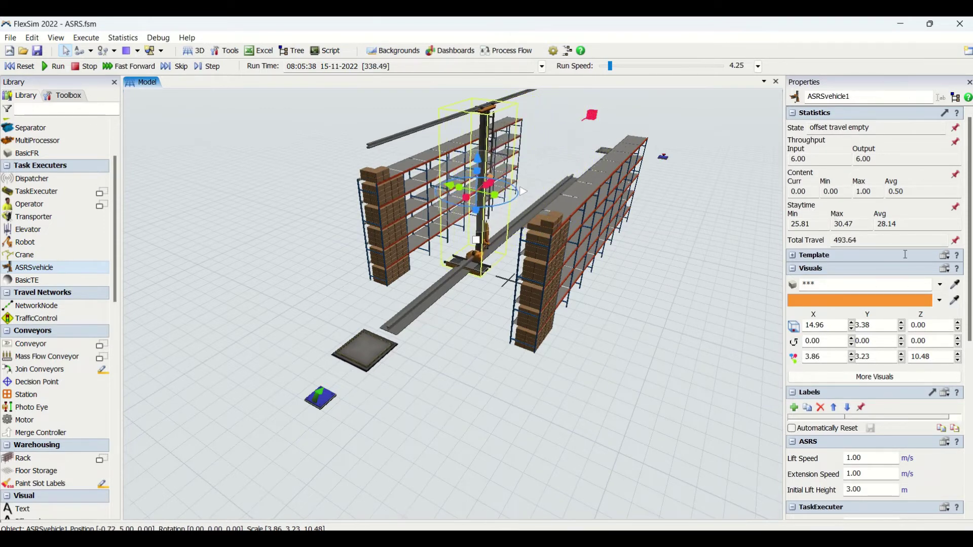
click(941, 302)
click(868, 315)
click(577, 370)
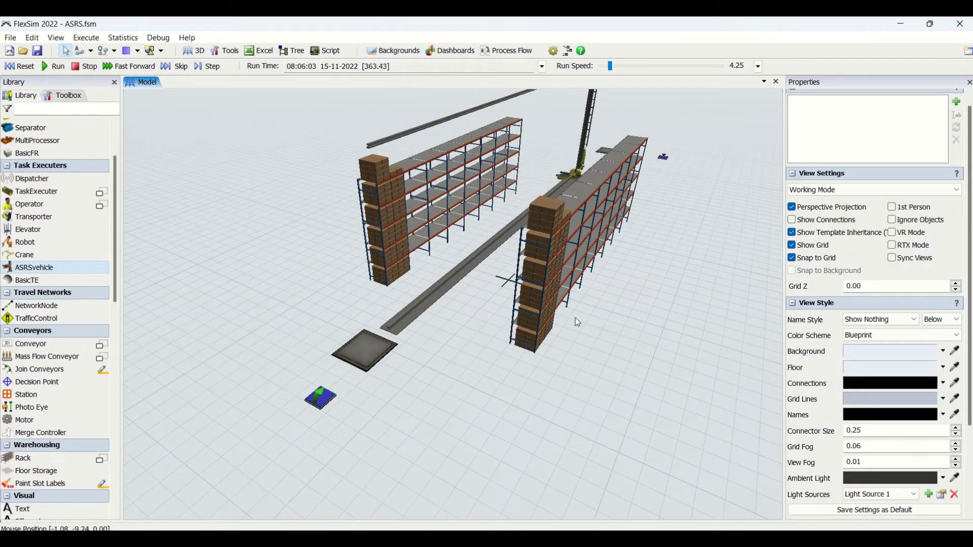
Go through the vehicle's Lift and Extension Speed (1.00 m/s) and Initial Lift Height (3.00 m)
click(598, 147)
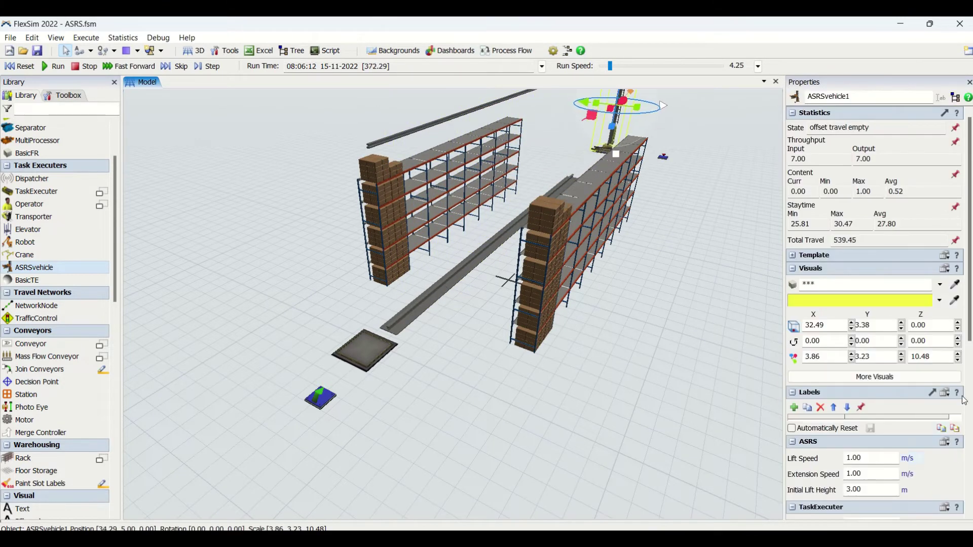
scroll(971, 332, down, 5)
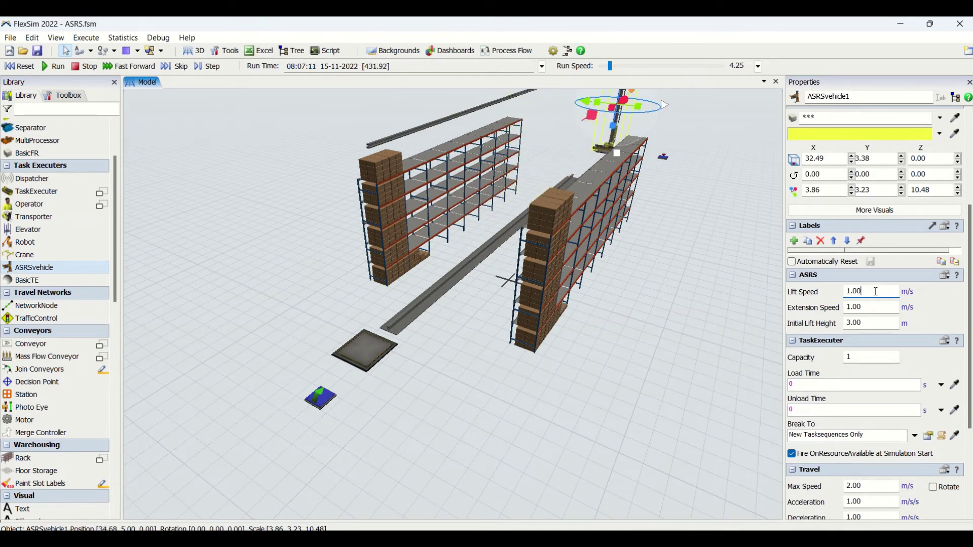
click(877, 307)
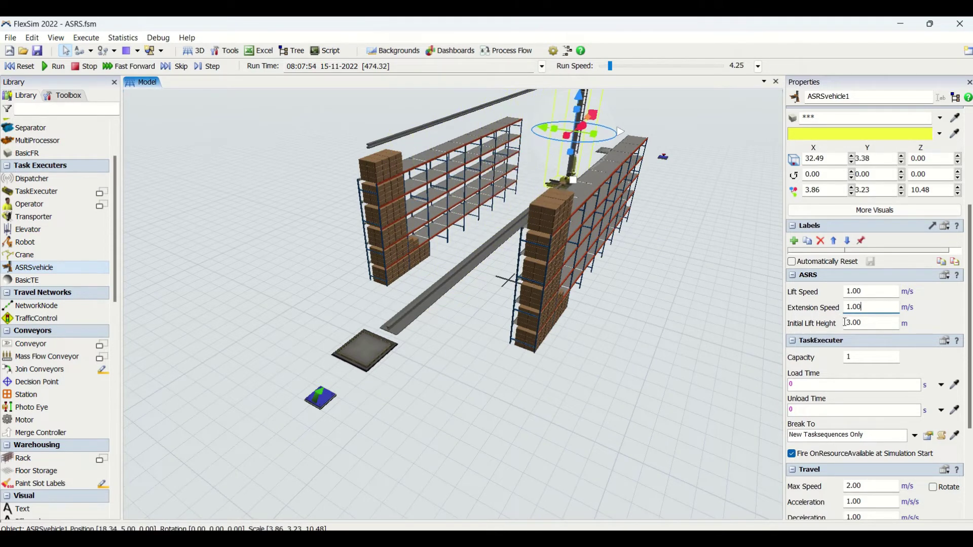
click(874, 327)
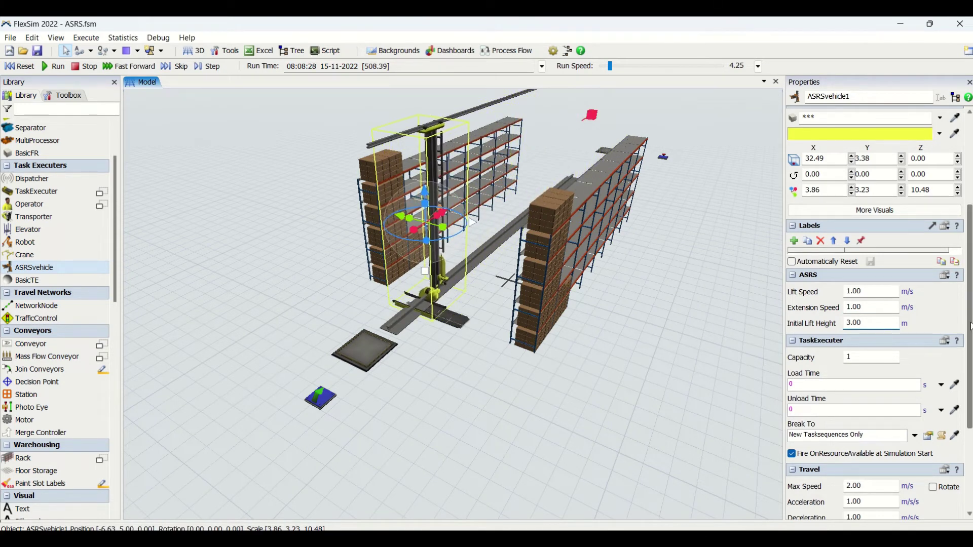
scroll(969, 365, down, 3)
drag(970, 366, 970, 396)
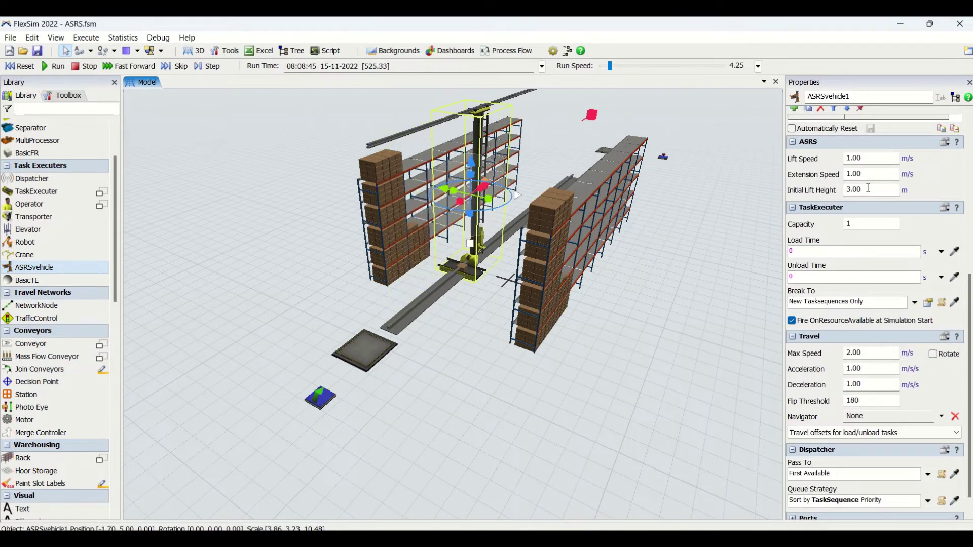
Enter 10 as ASRSvehicle1's Capacity, then raise the run speed to 13.42
click(866, 224)
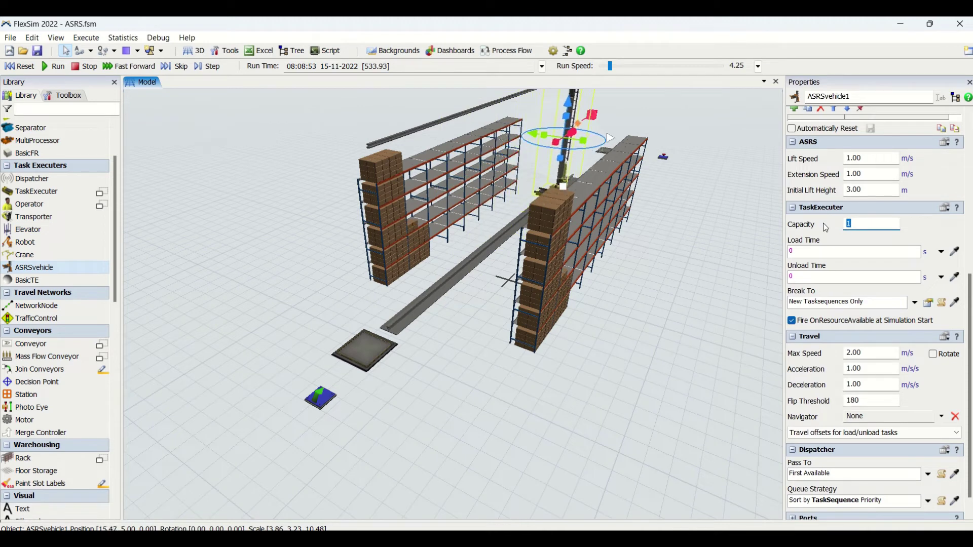
text(10)
click(628, 407)
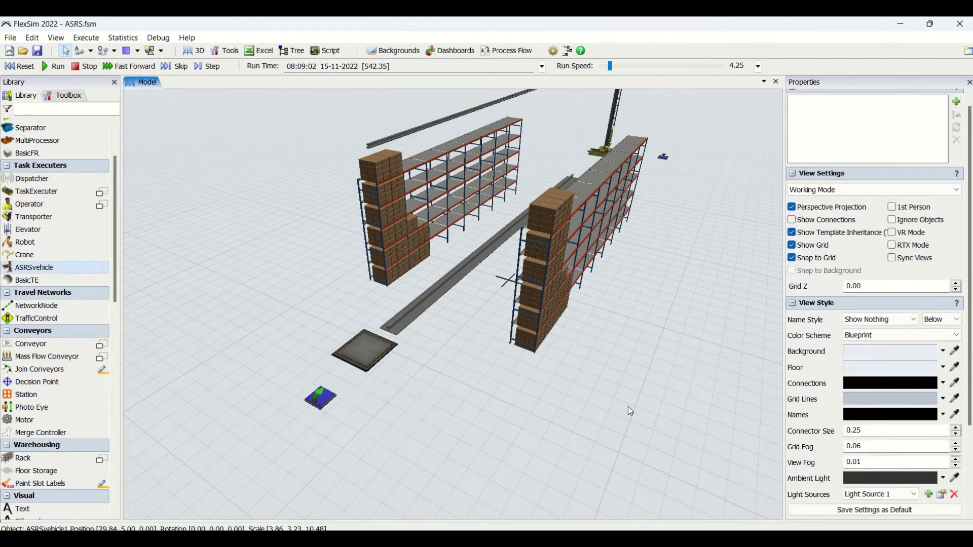
click(430, 304)
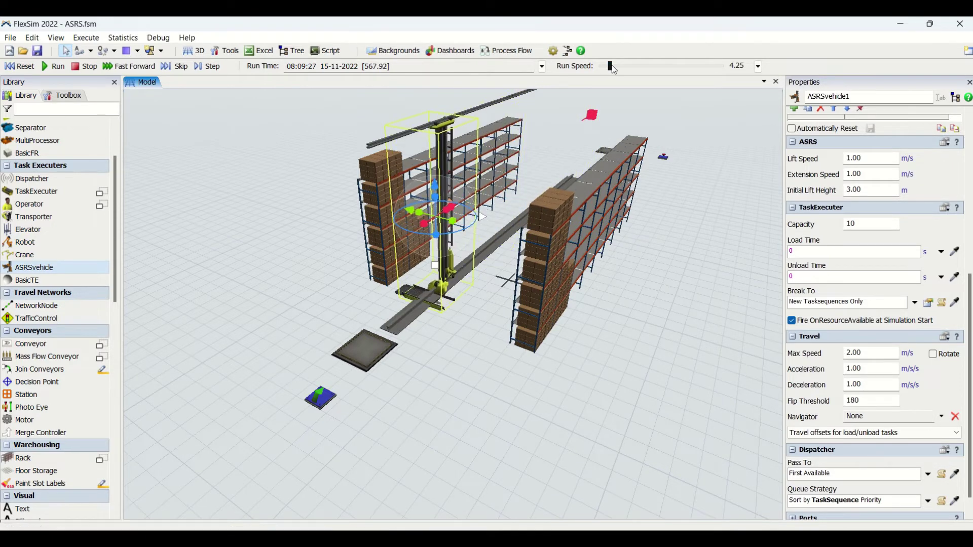
drag(617, 69, 617, 69)
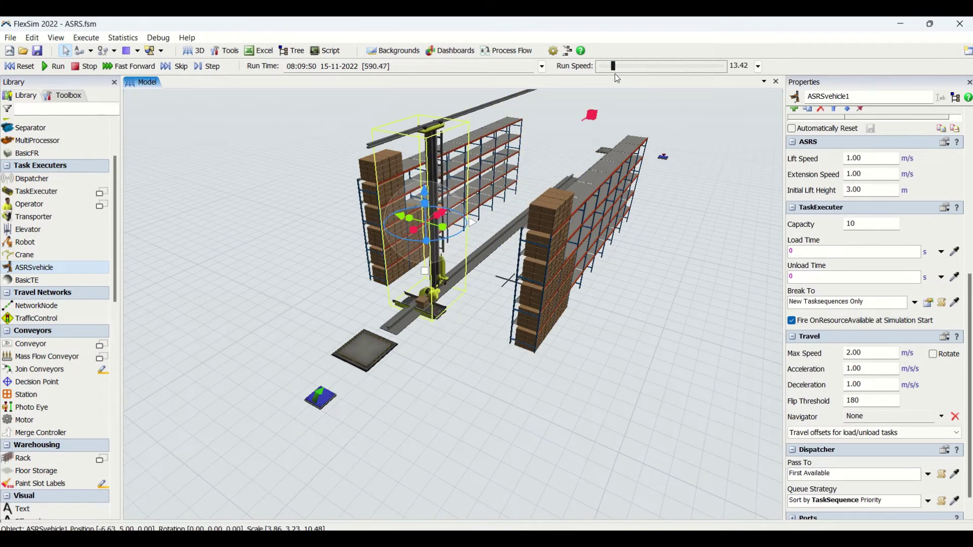
click(513, 381)
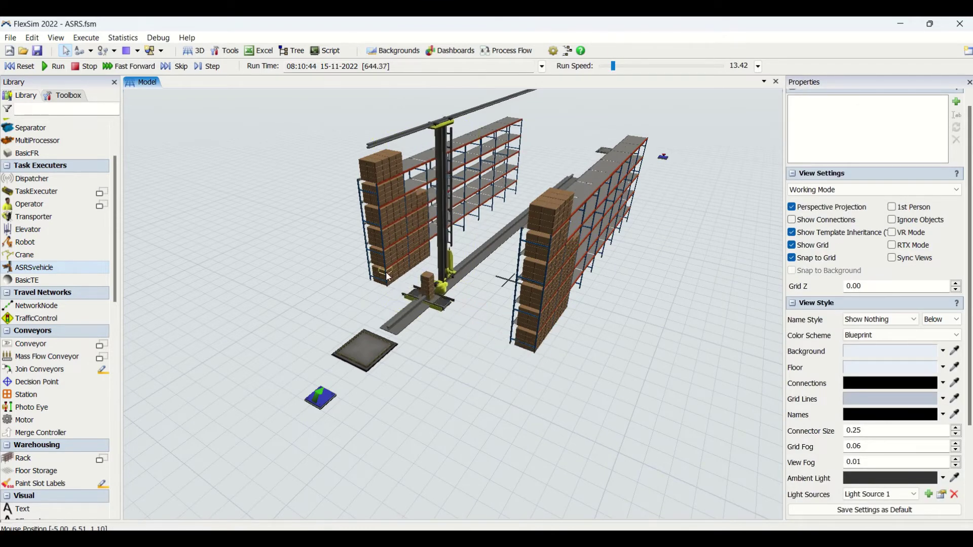
Show the vehicle's Central Ports, confirming links to Rack1 and Rack2
click(415, 323)
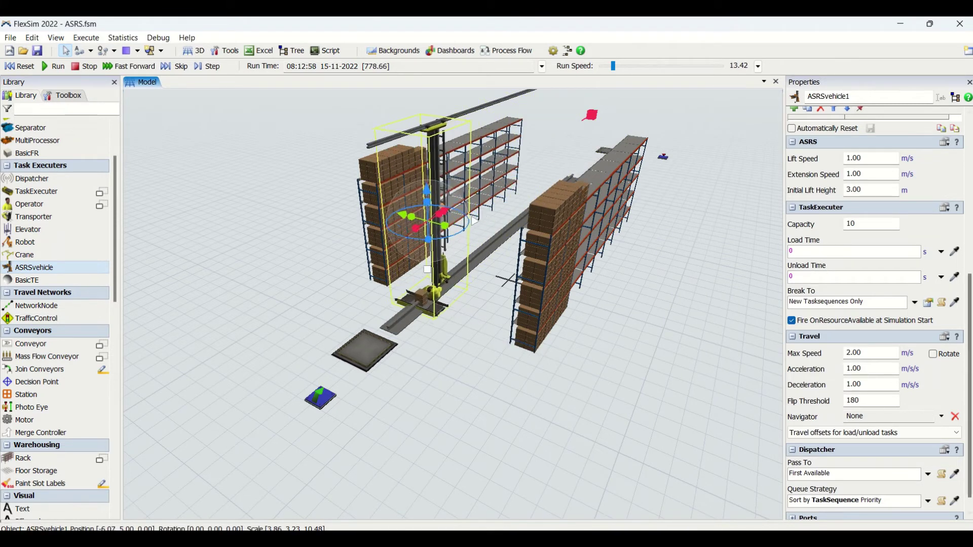
scroll(954, 424, down, 2)
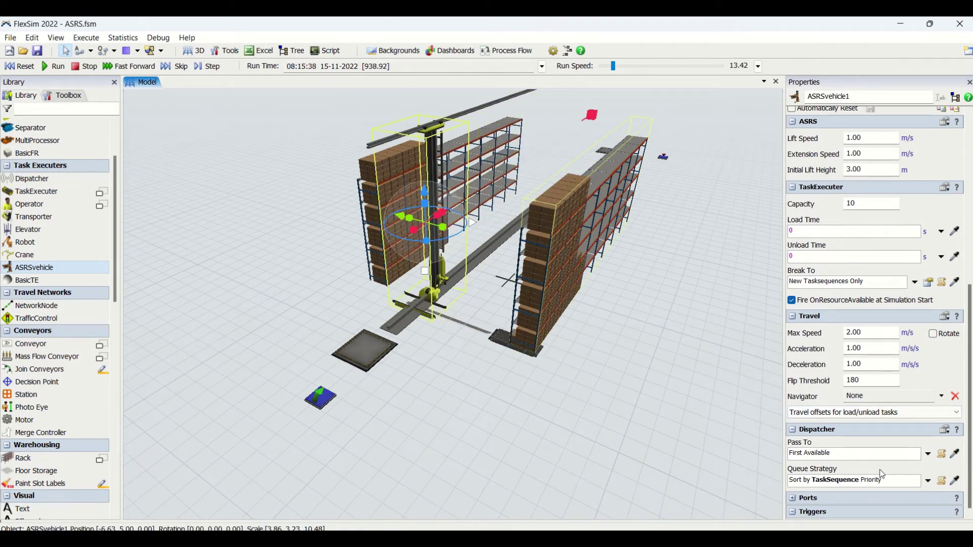
click(804, 498)
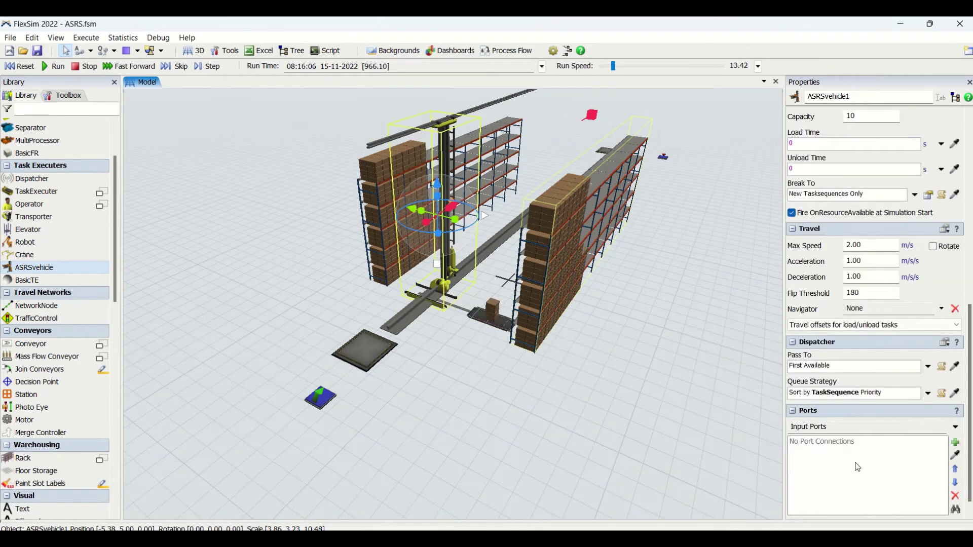
scroll(857, 471, up, 2)
scroll(834, 506, down, 2)
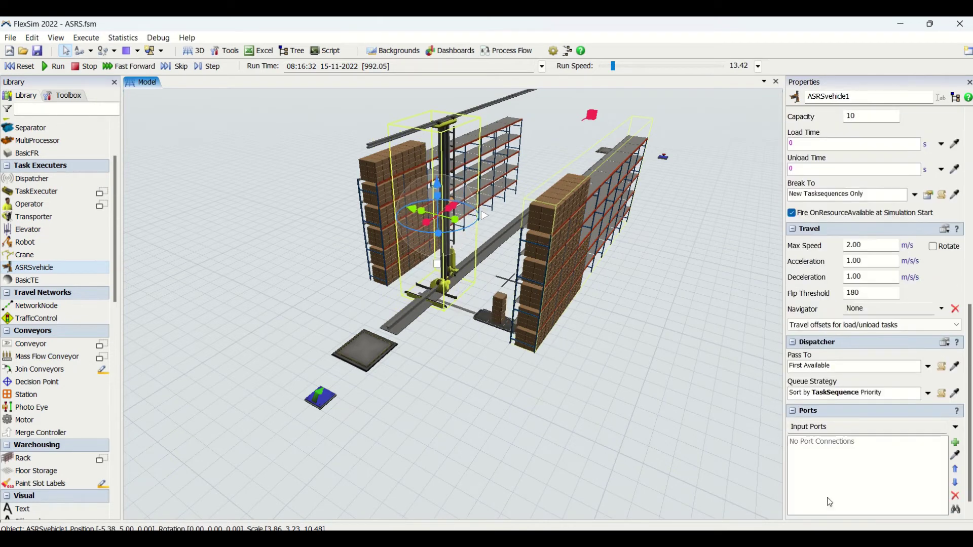
click(955, 427)
click(925, 456)
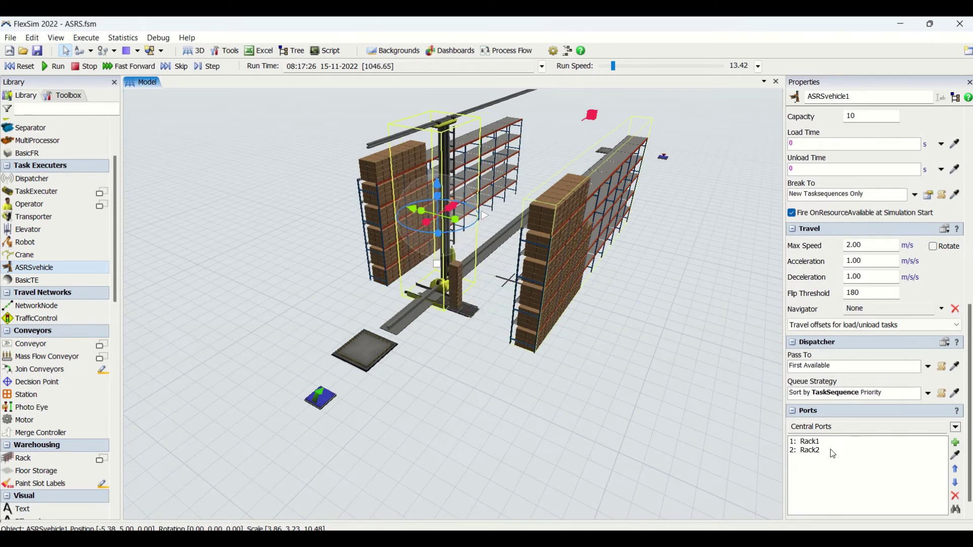
click(842, 426)
click(842, 426)
Collapse the Ports, Travel, TaskExecuter and Dispatcher sections and reselect the vehicle
click(803, 411)
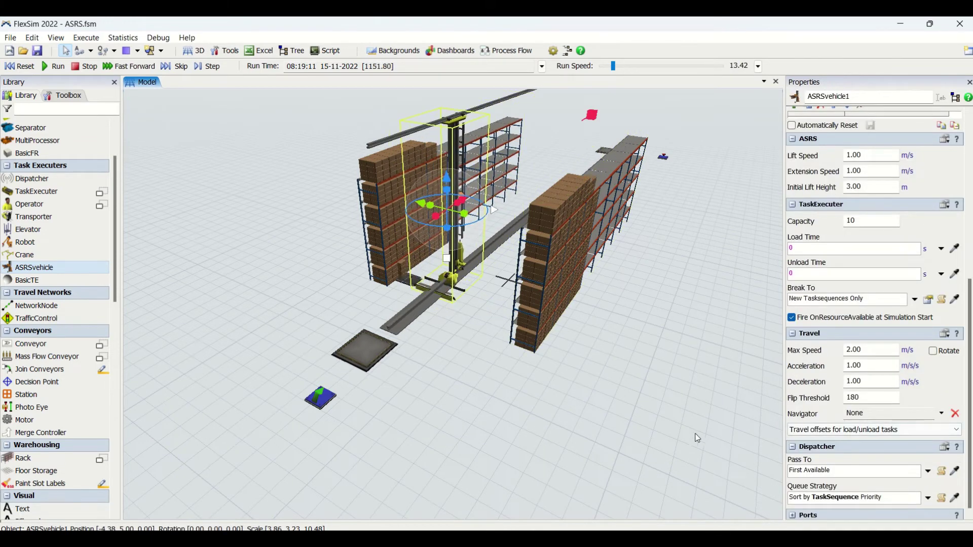
click(792, 334)
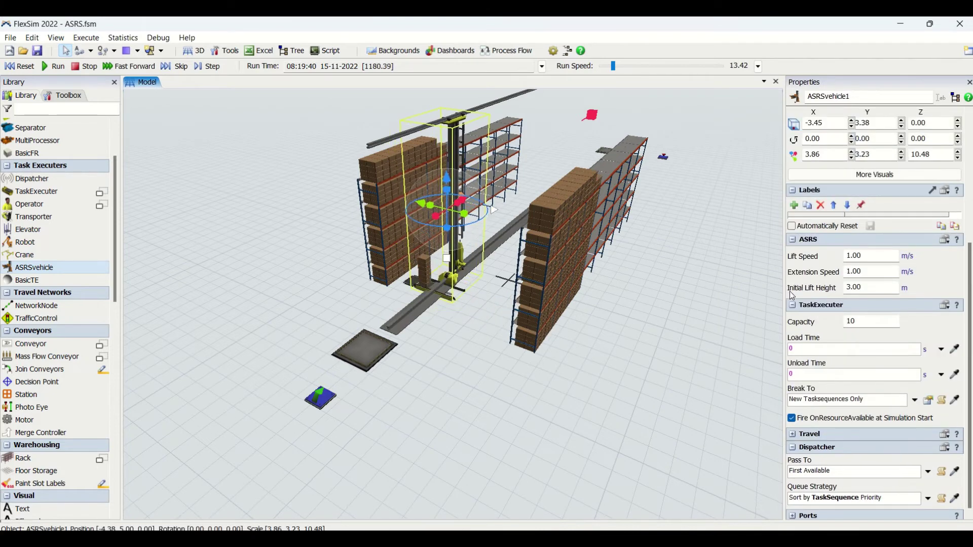
click(792, 308)
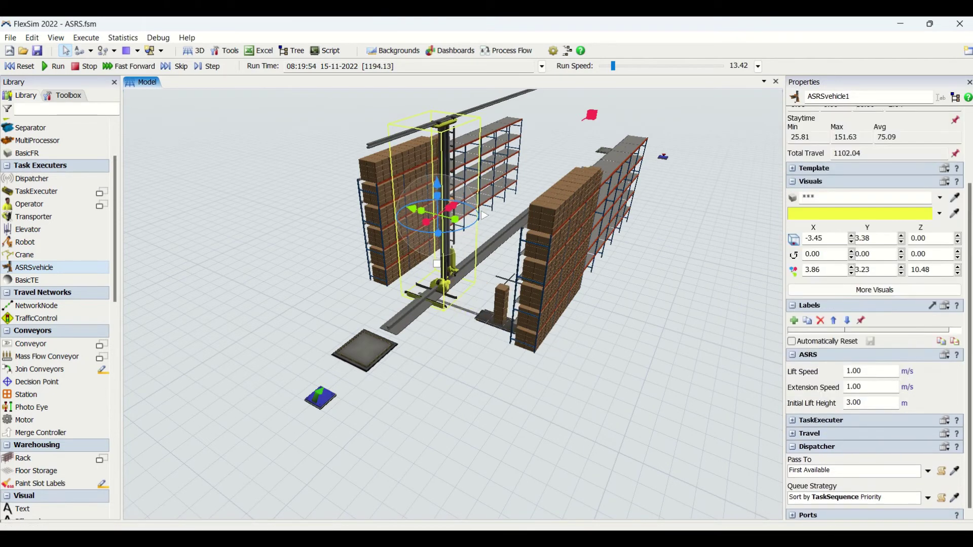
click(792, 446)
click(446, 304)
click(444, 293)
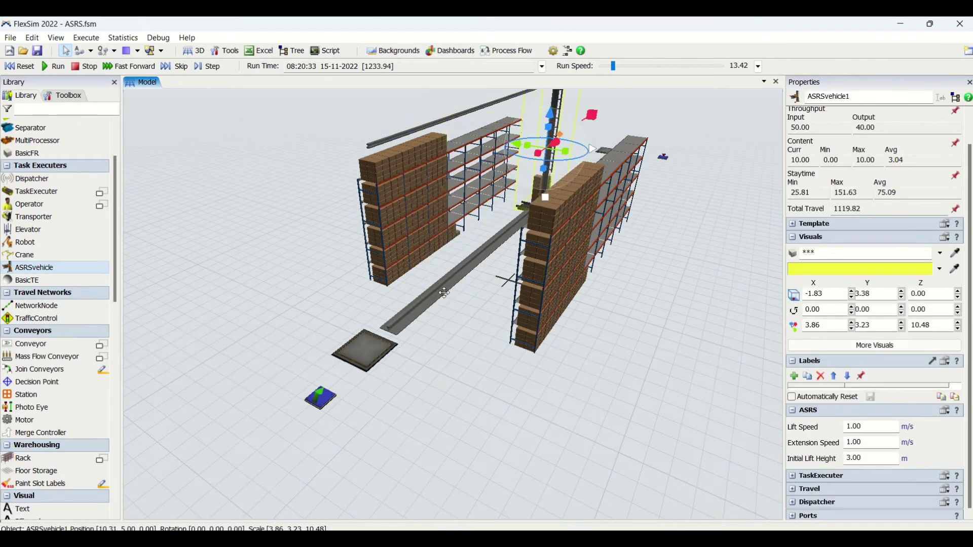
Browse the vehicle's trigger types in its floating properties window without adding one, then close it
double_click(434, 306)
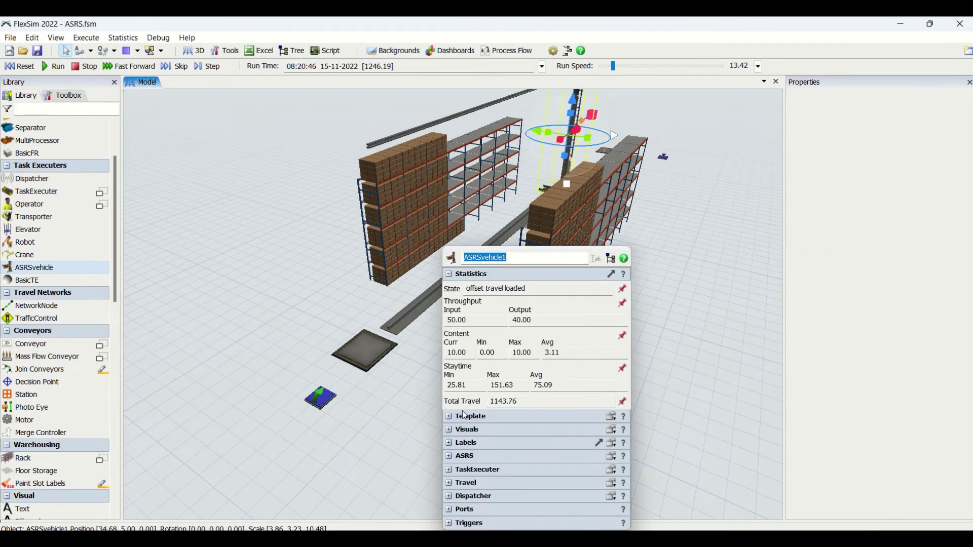
click(468, 522)
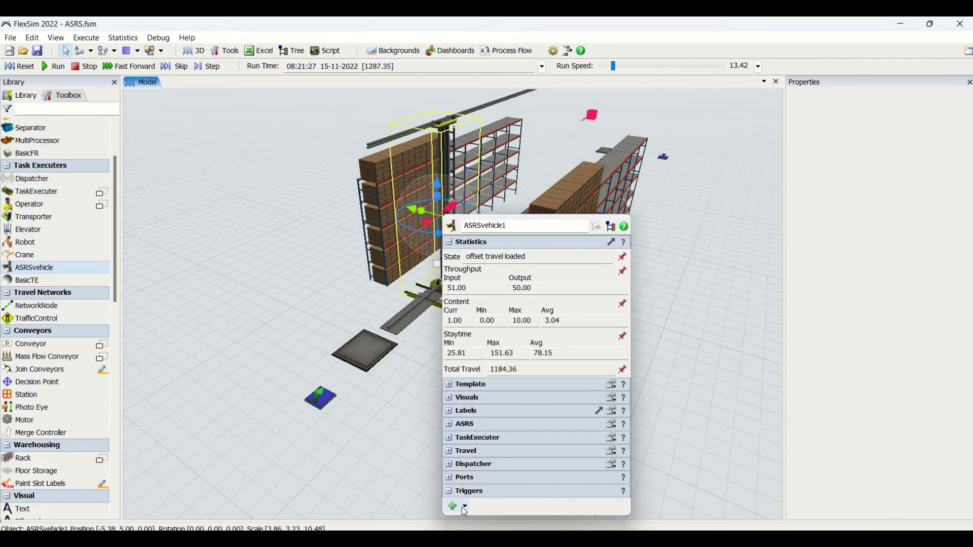
click(462, 506)
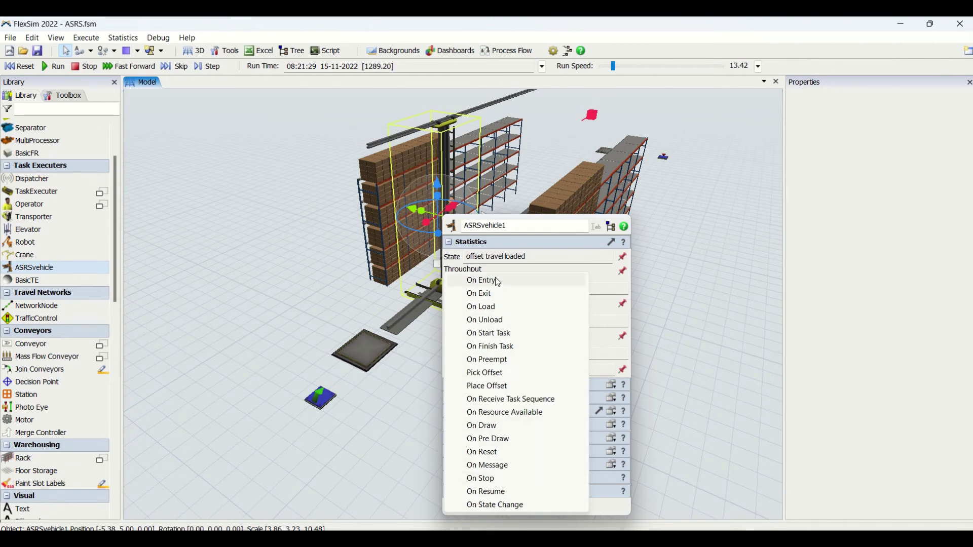
click(416, 372)
click(416, 372)
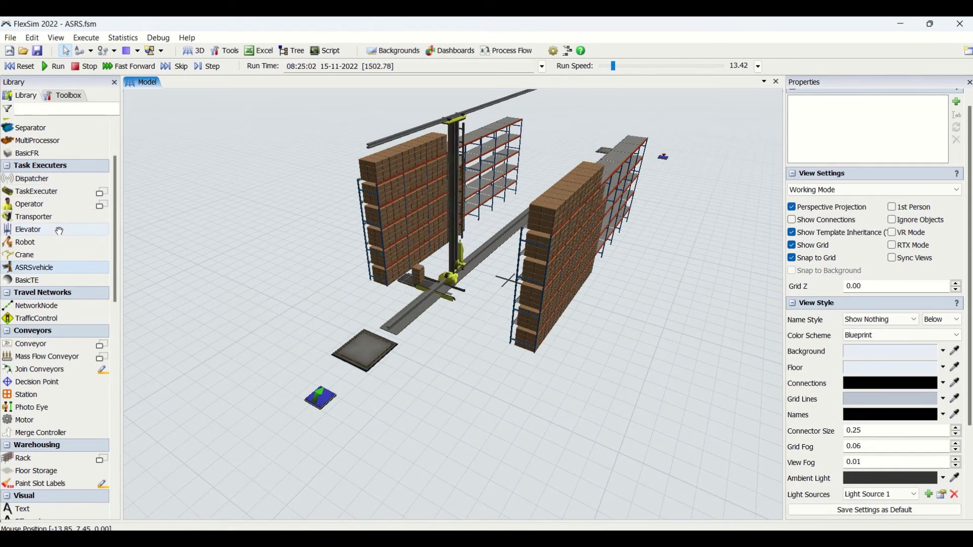
Check ASRSvehicle1's statistics showing 70 in and 70 out, then deselect it
click(404, 306)
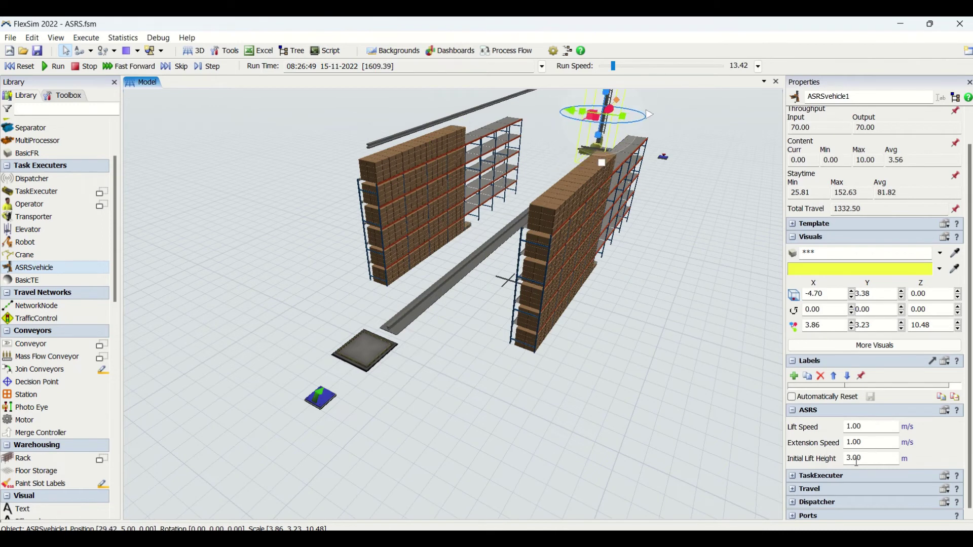
click(452, 362)
right_drag(485, 382, 502, 403)
scroll(502, 402, down, 2)
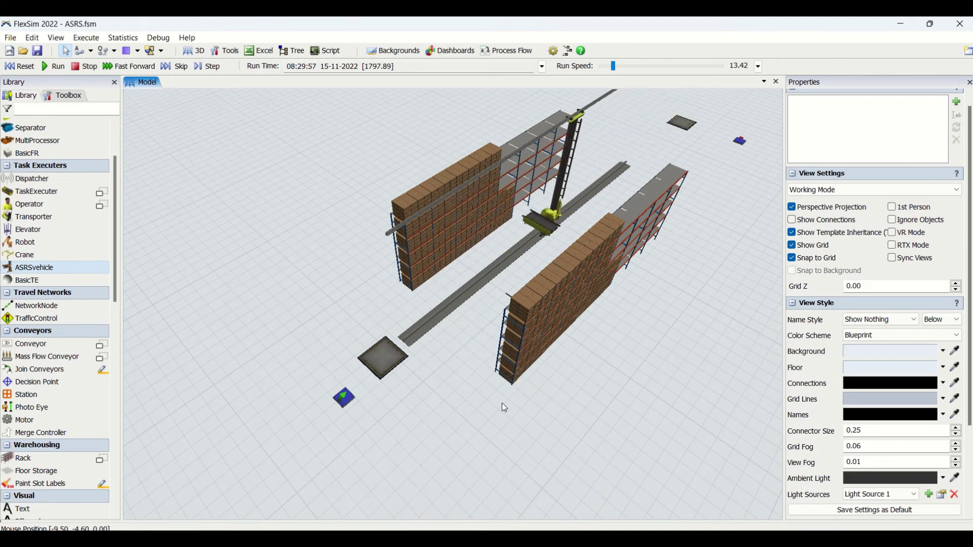
Orbit along the rack aisle to watch both racks fill with boxes
right_drag(485, 421, 484, 419)
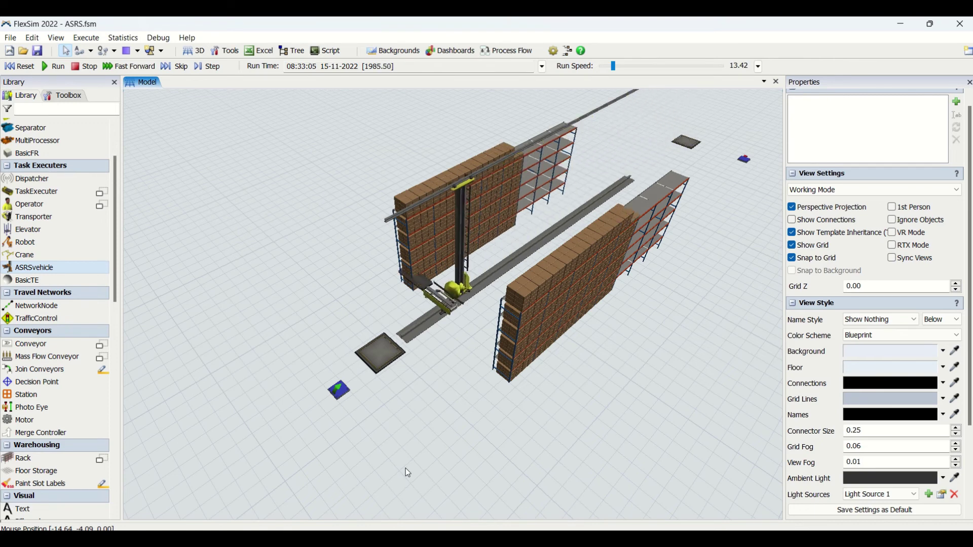
right_drag(430, 415, 386, 498)
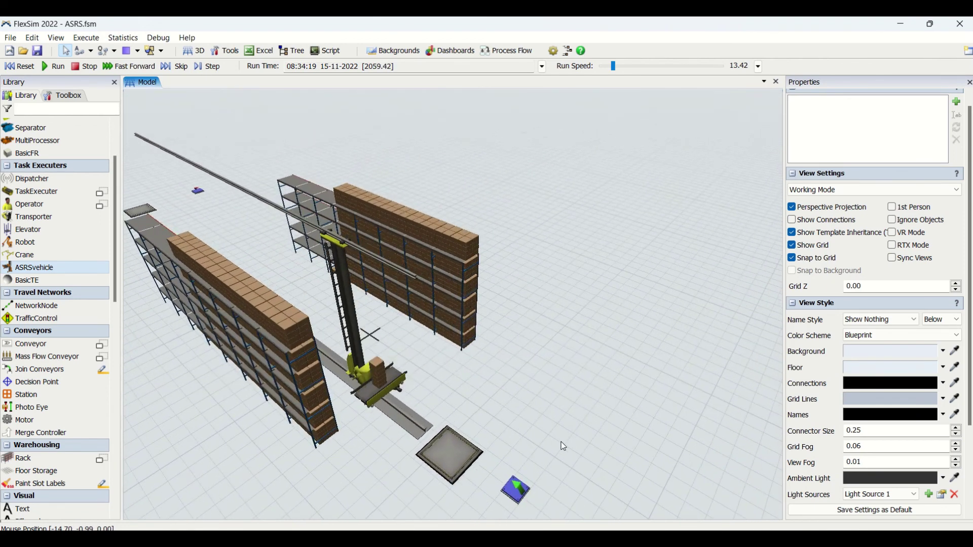
right_drag(561, 442, 540, 455)
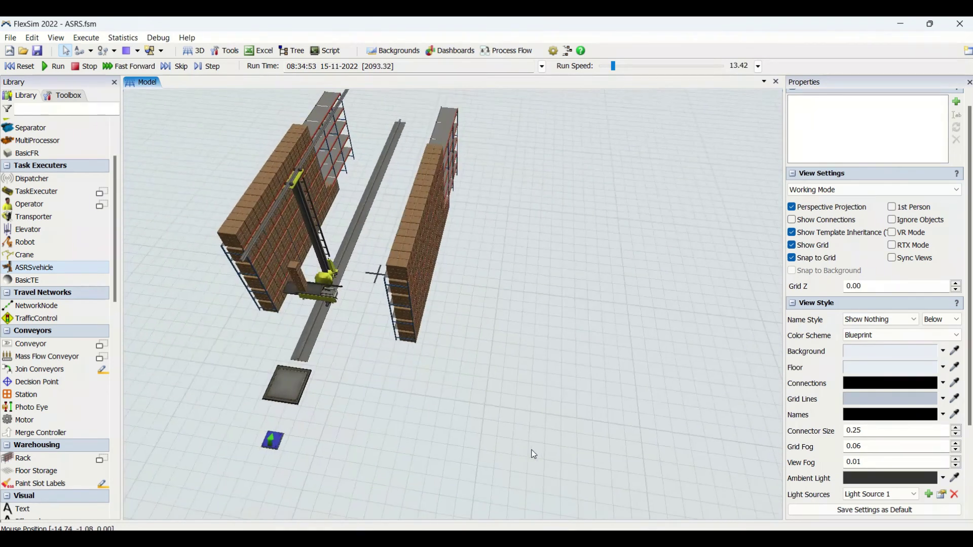
right_drag(529, 454, 482, 397)
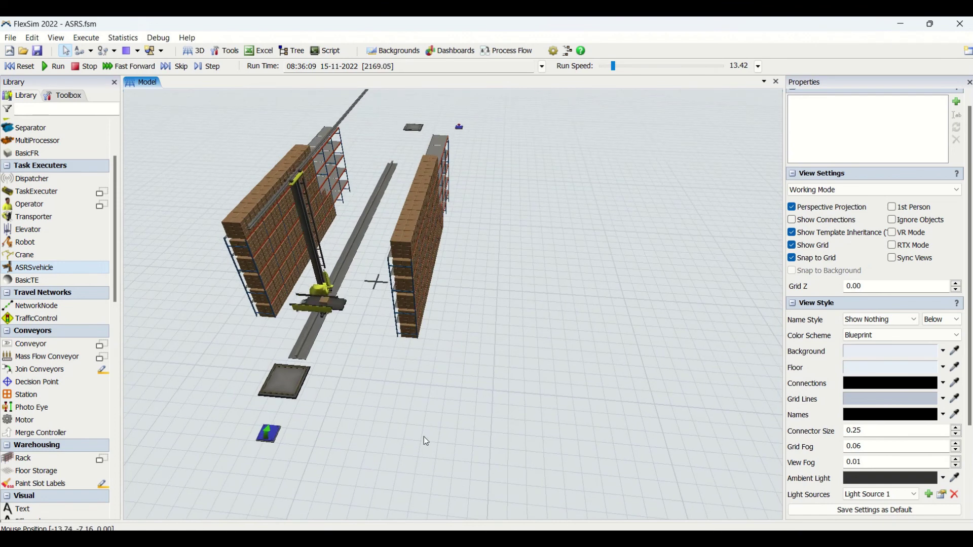
right_drag(424, 427, 500, 396)
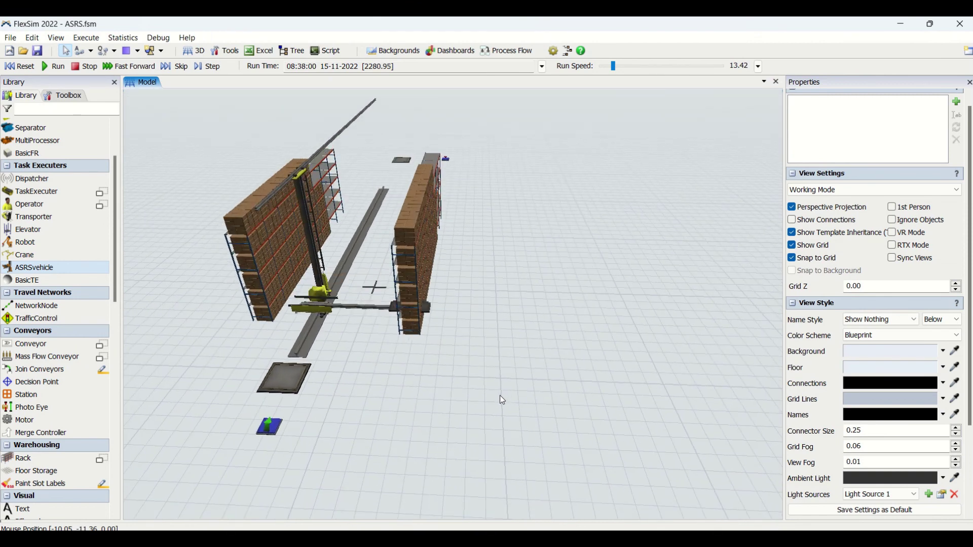